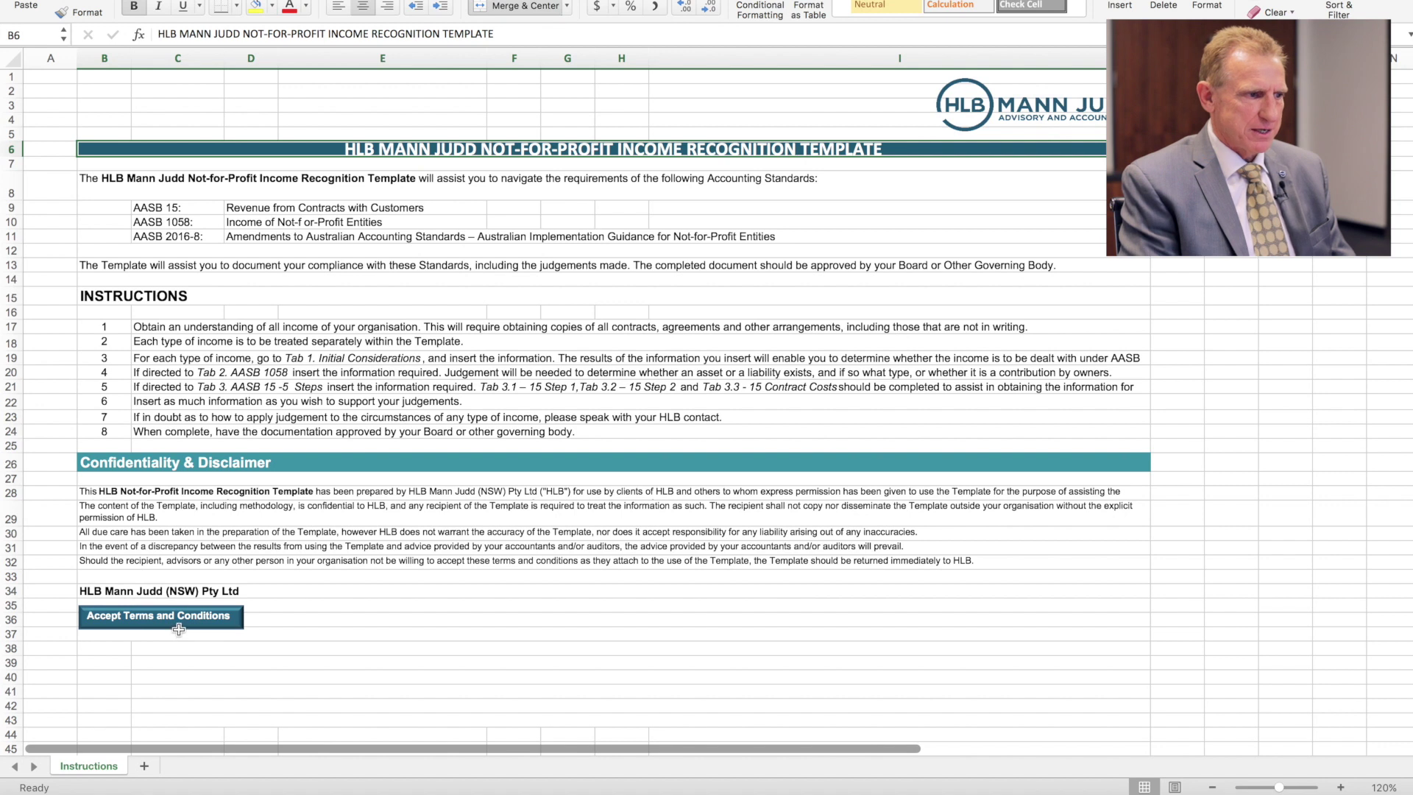
# Step: Accept the terms and conditions below the disclaimer on the Instructions sheet to unlock the template tabs
pyautogui.click(179, 630)
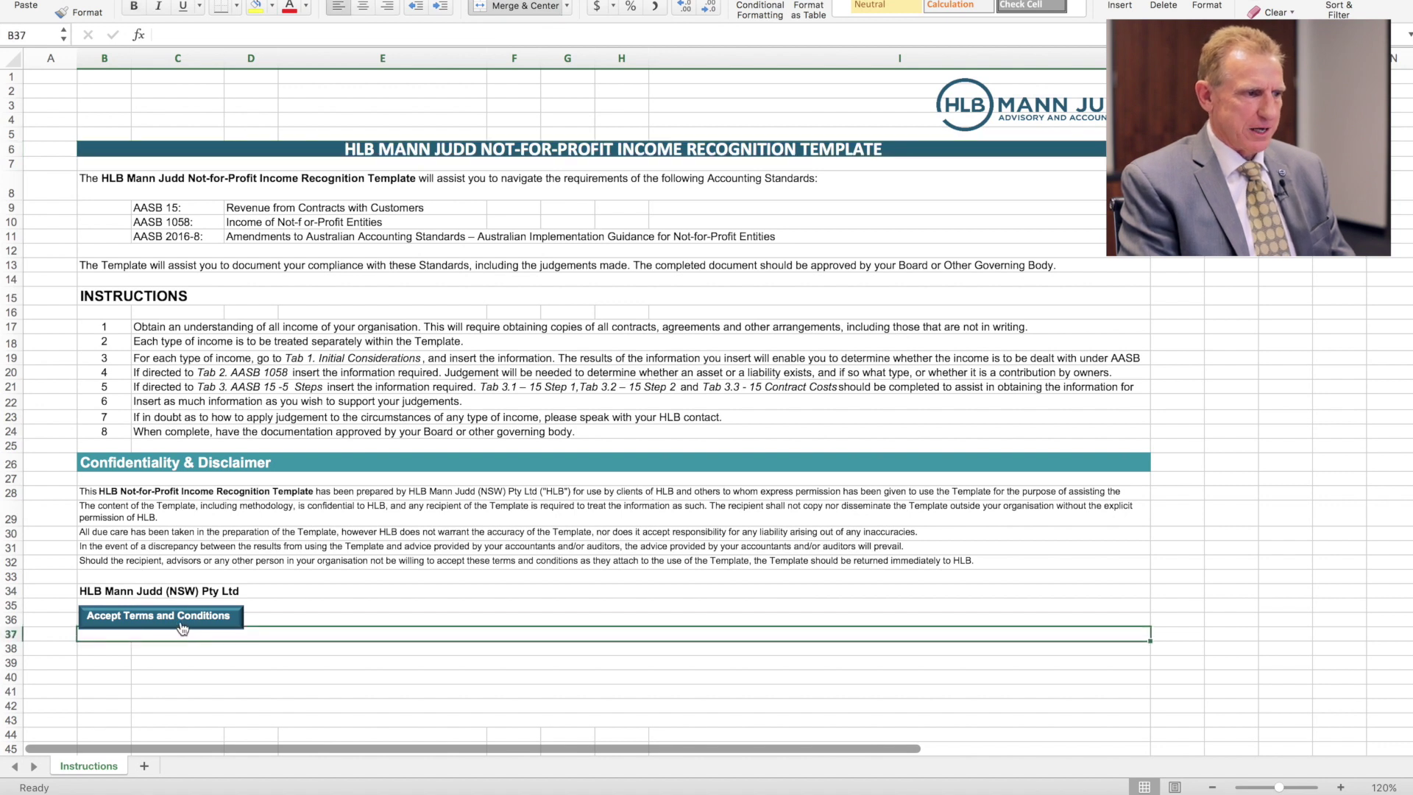
pyautogui.click(183, 626)
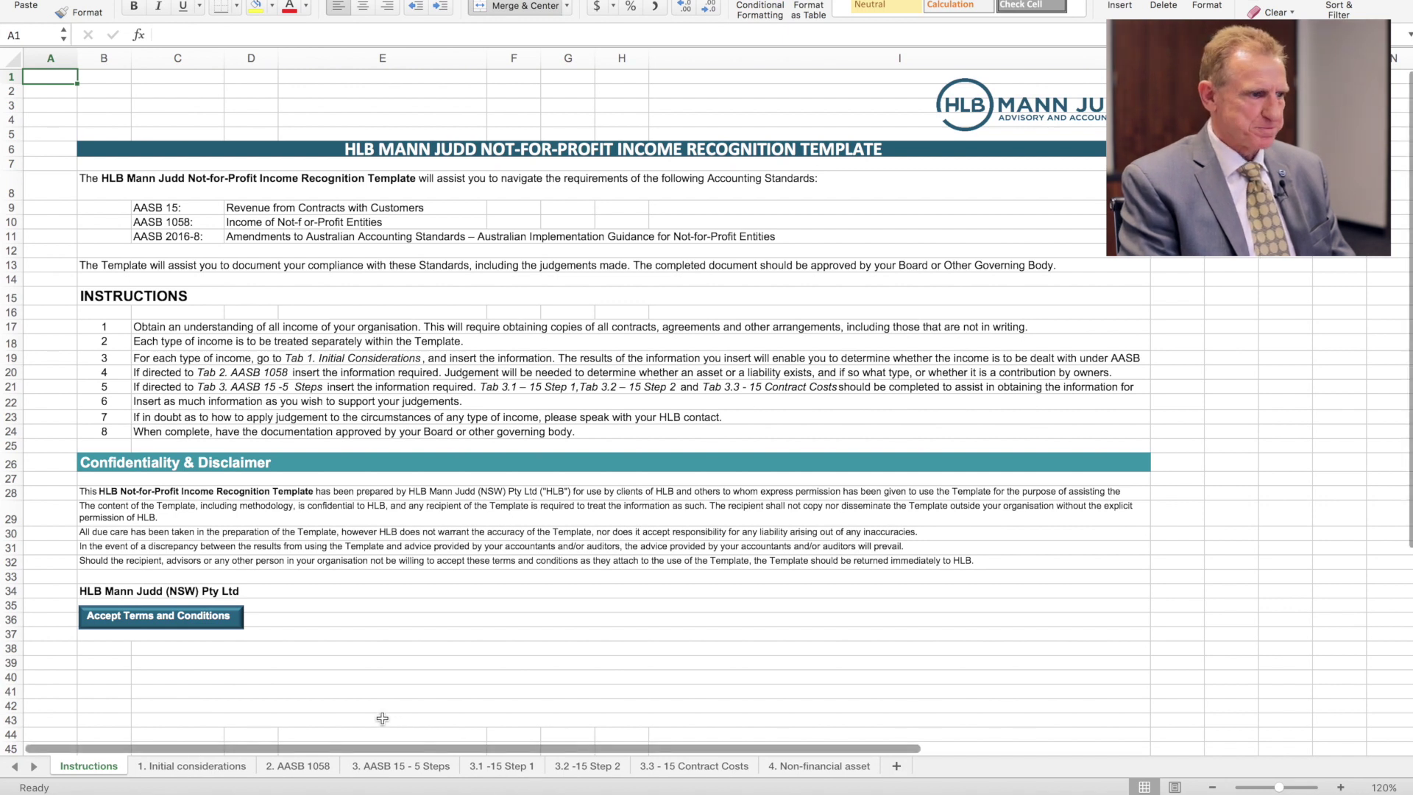
# Step: Go to the 1. Initial considerations sheet and select the 730,000 government grant amount in D15
pyautogui.click(242, 766)
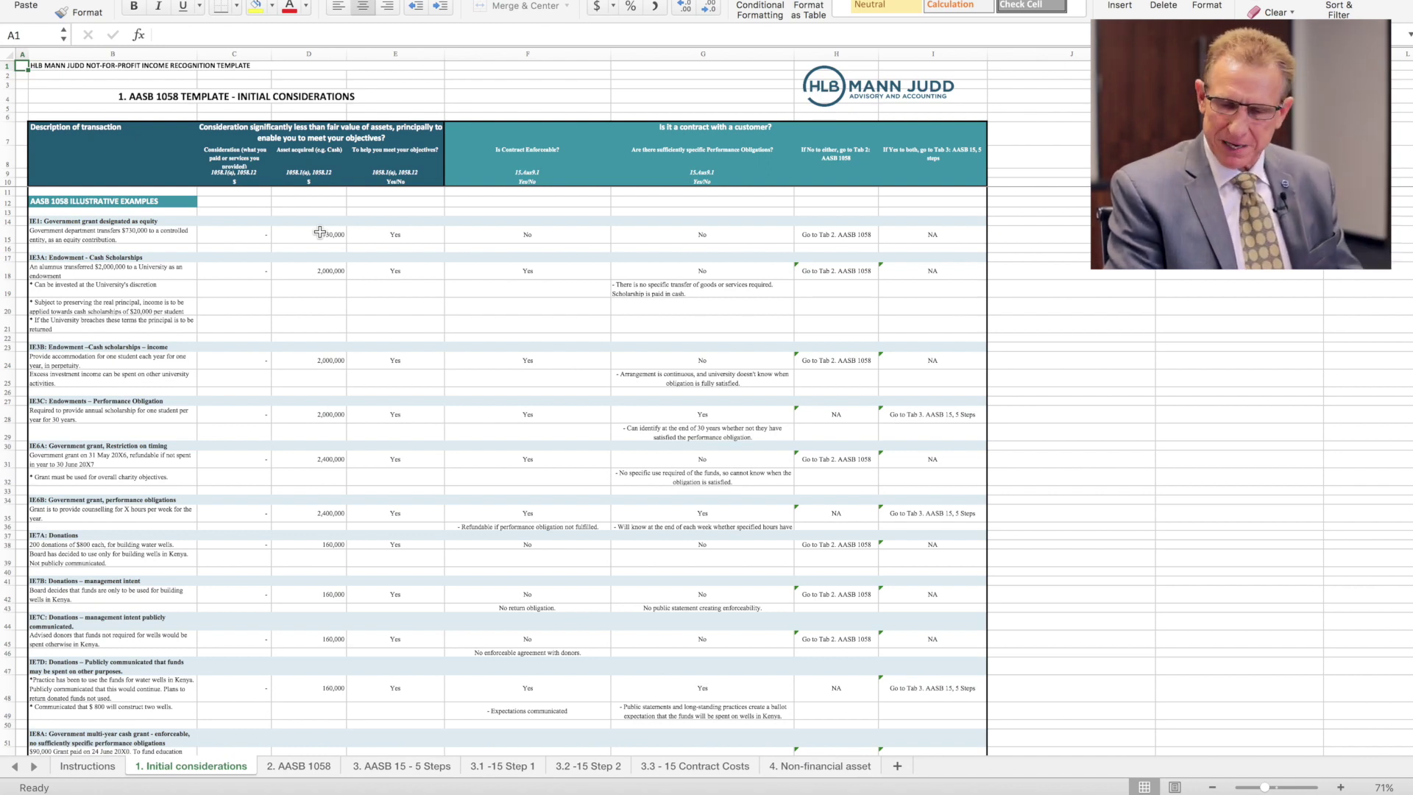
pyautogui.click(319, 232)
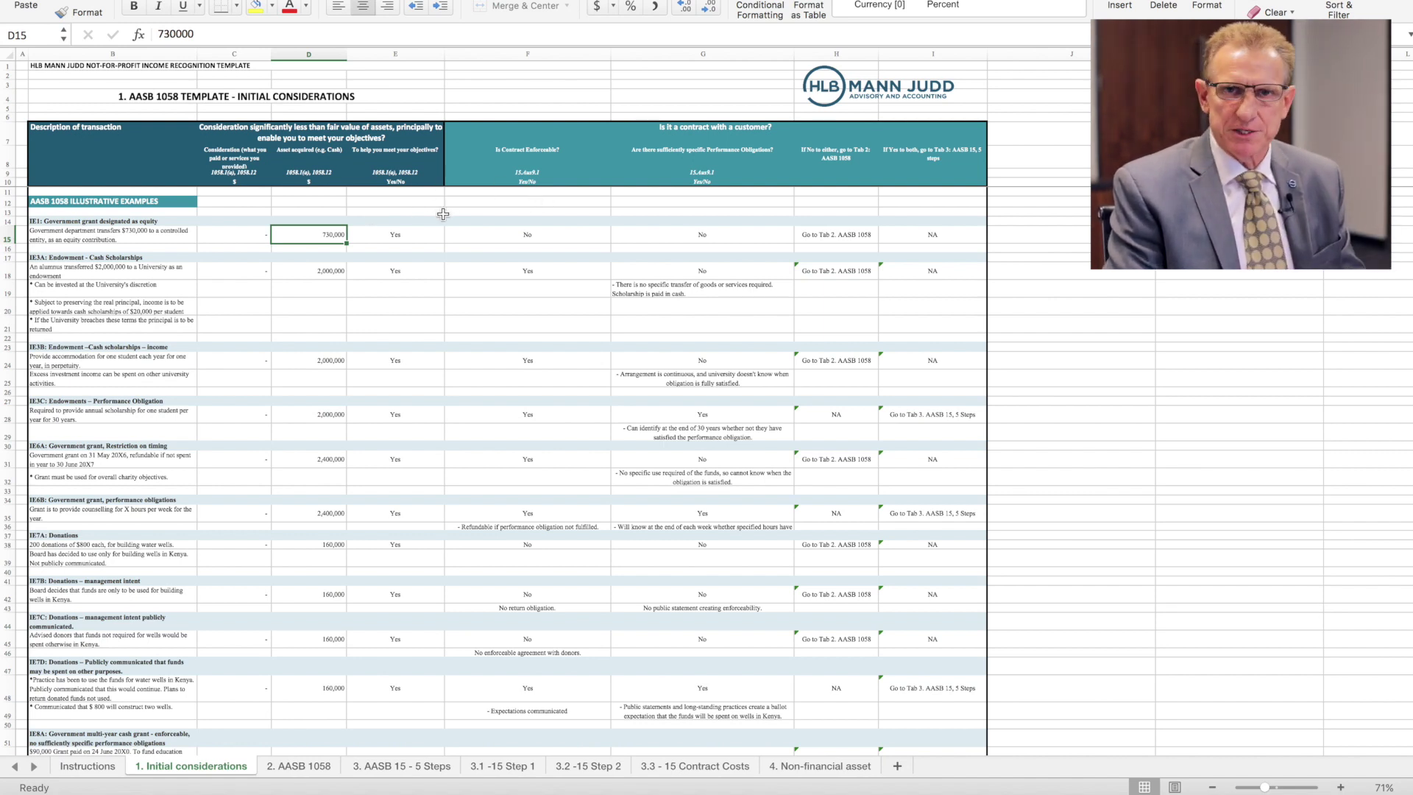
pyautogui.click(582, 158)
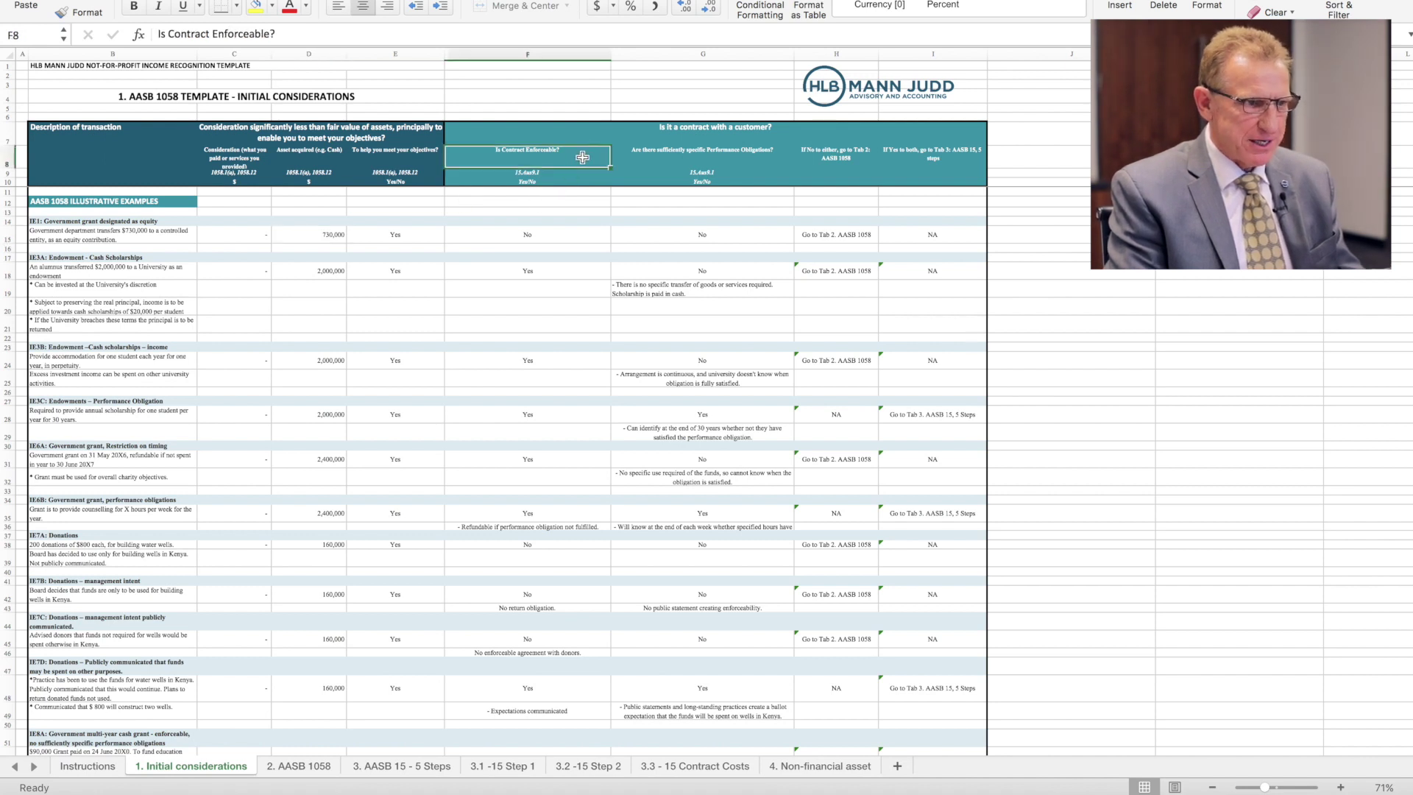
pyautogui.click(654, 128)
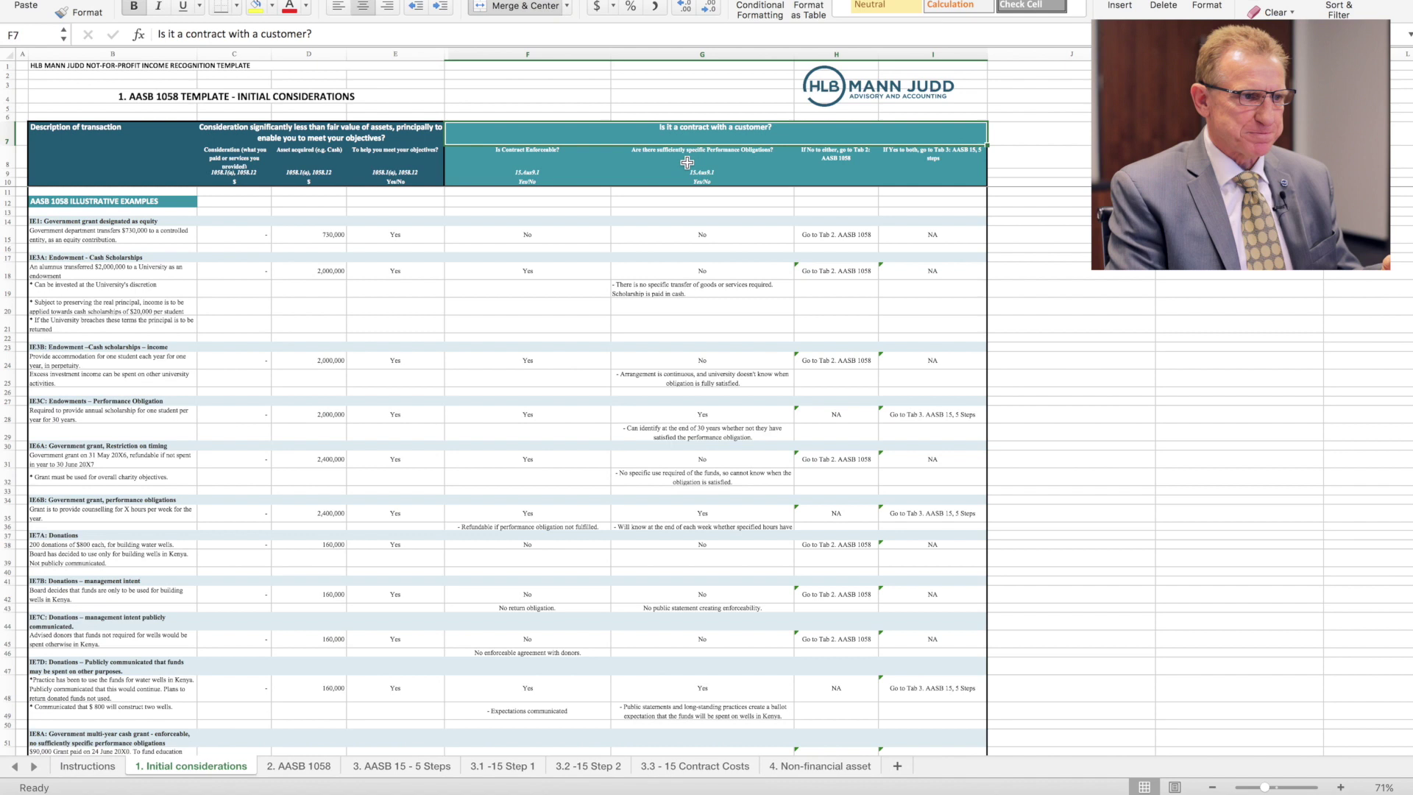
pyautogui.click(573, 236)
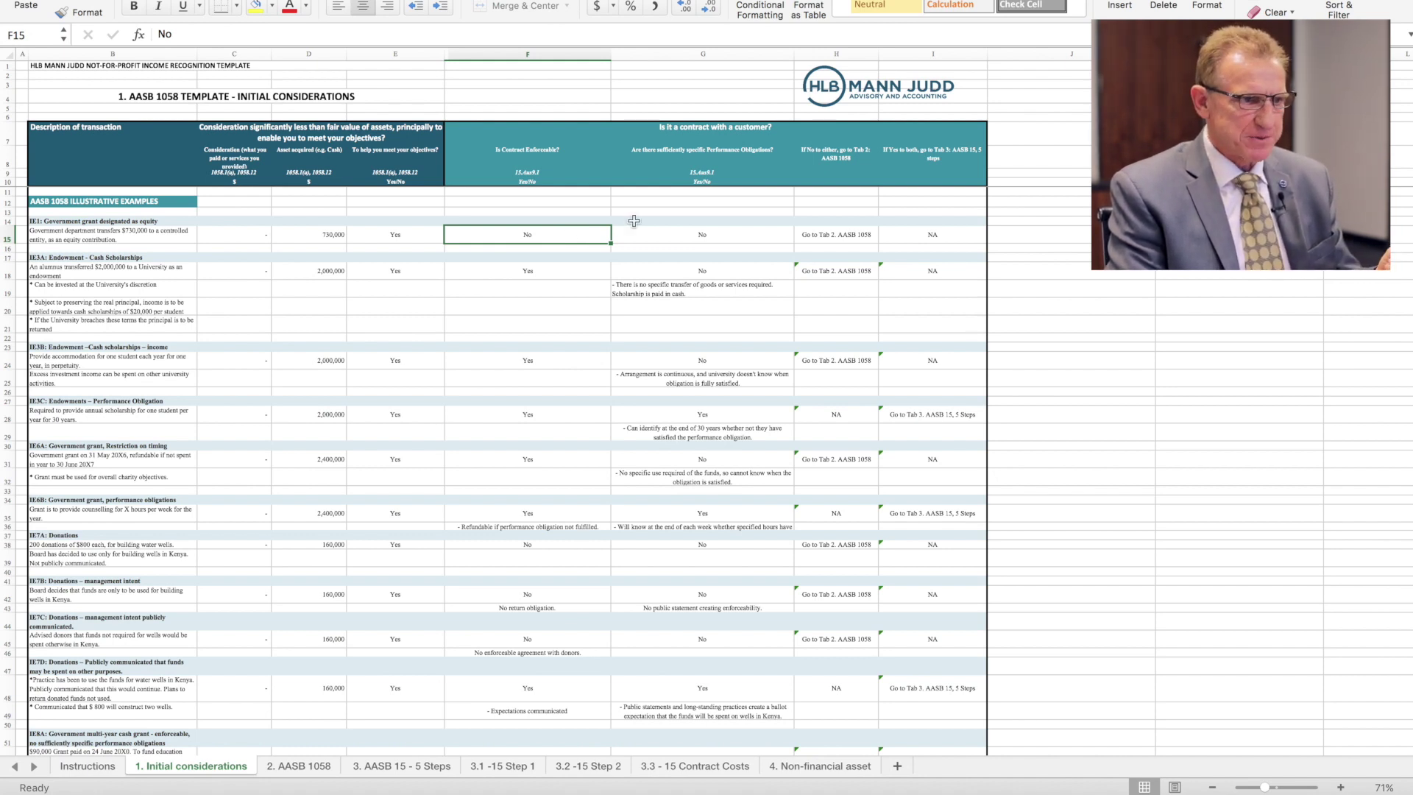
pyautogui.click(688, 154)
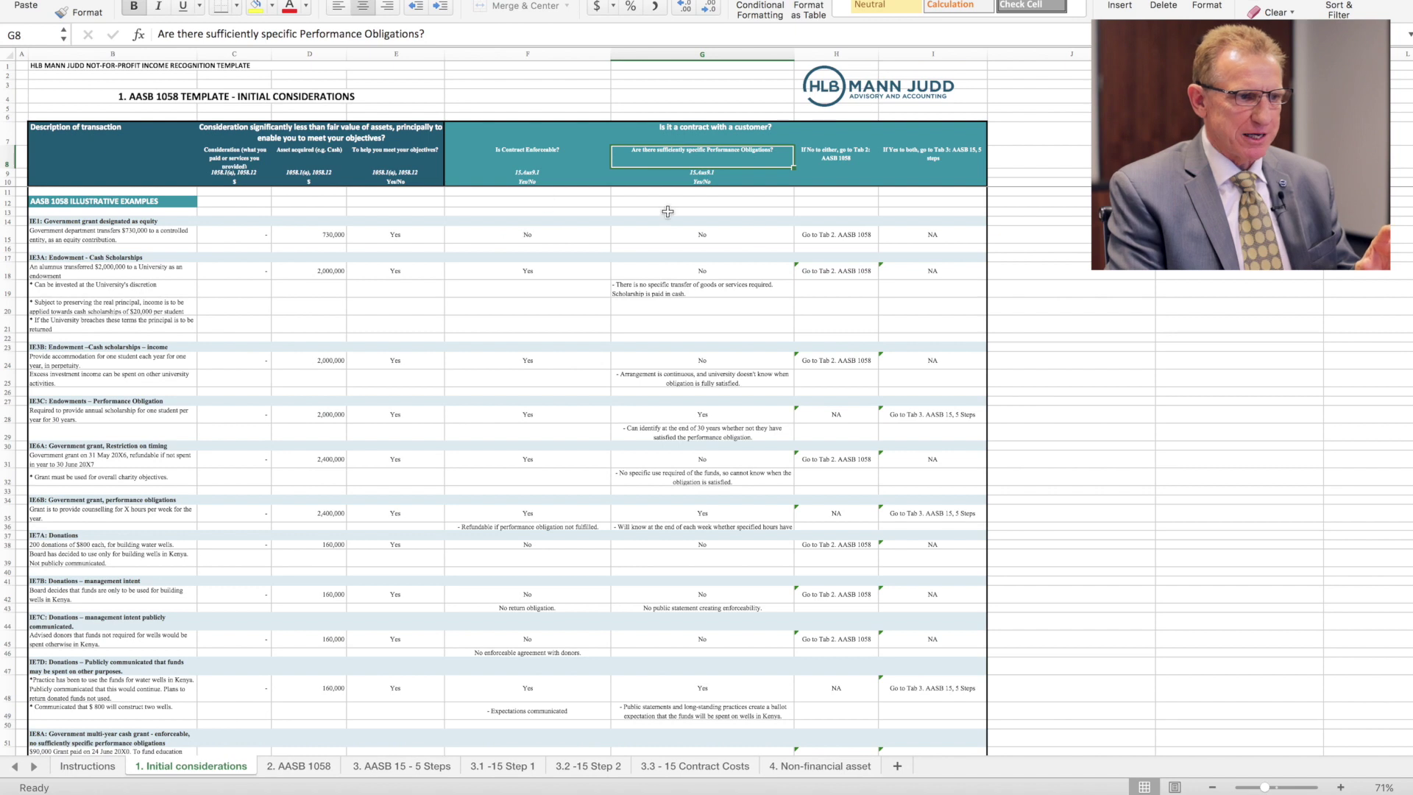
# Step: Check the IF formula in H15 and the If Yes to both heading, then go to 2. AASB 1058
pyautogui.click(826, 234)
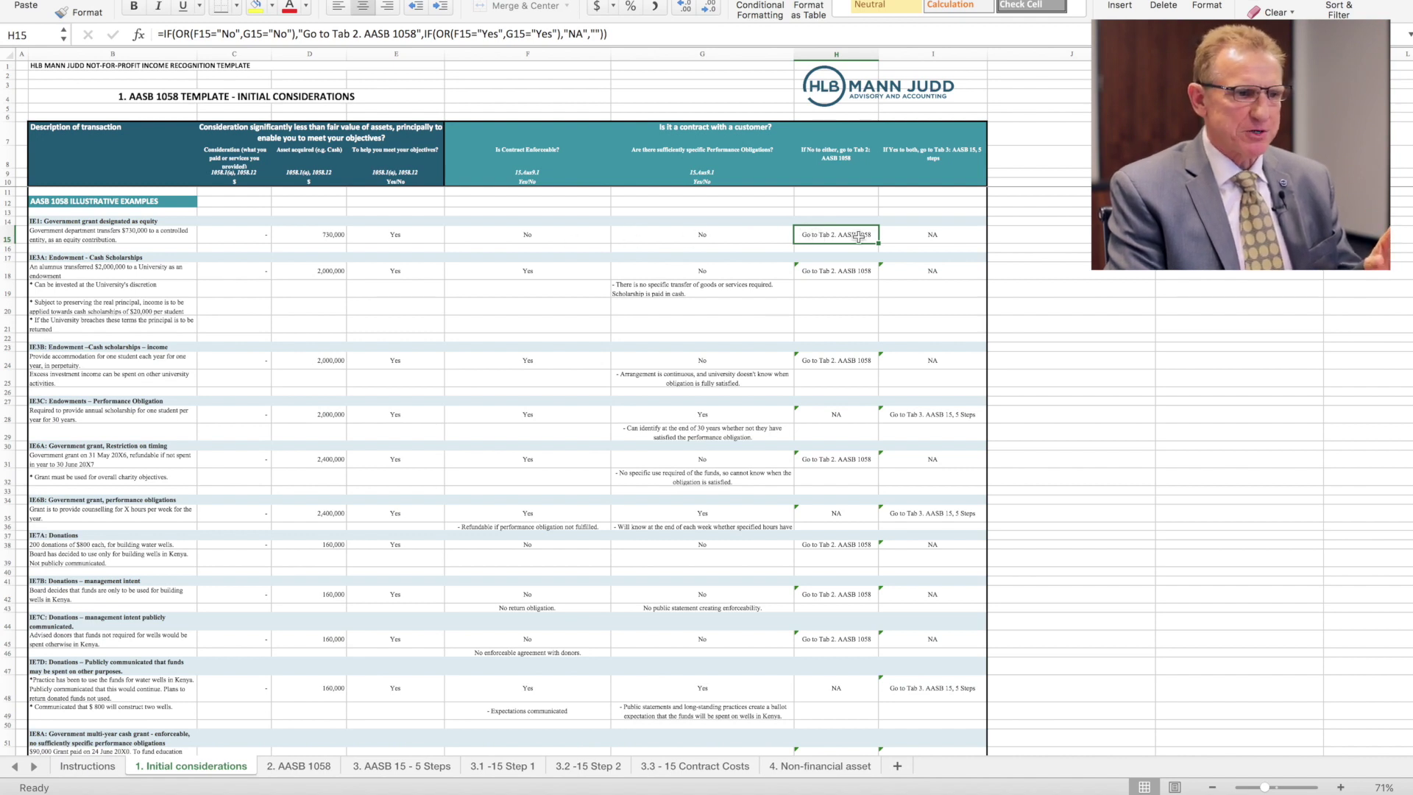
pyautogui.click(931, 168)
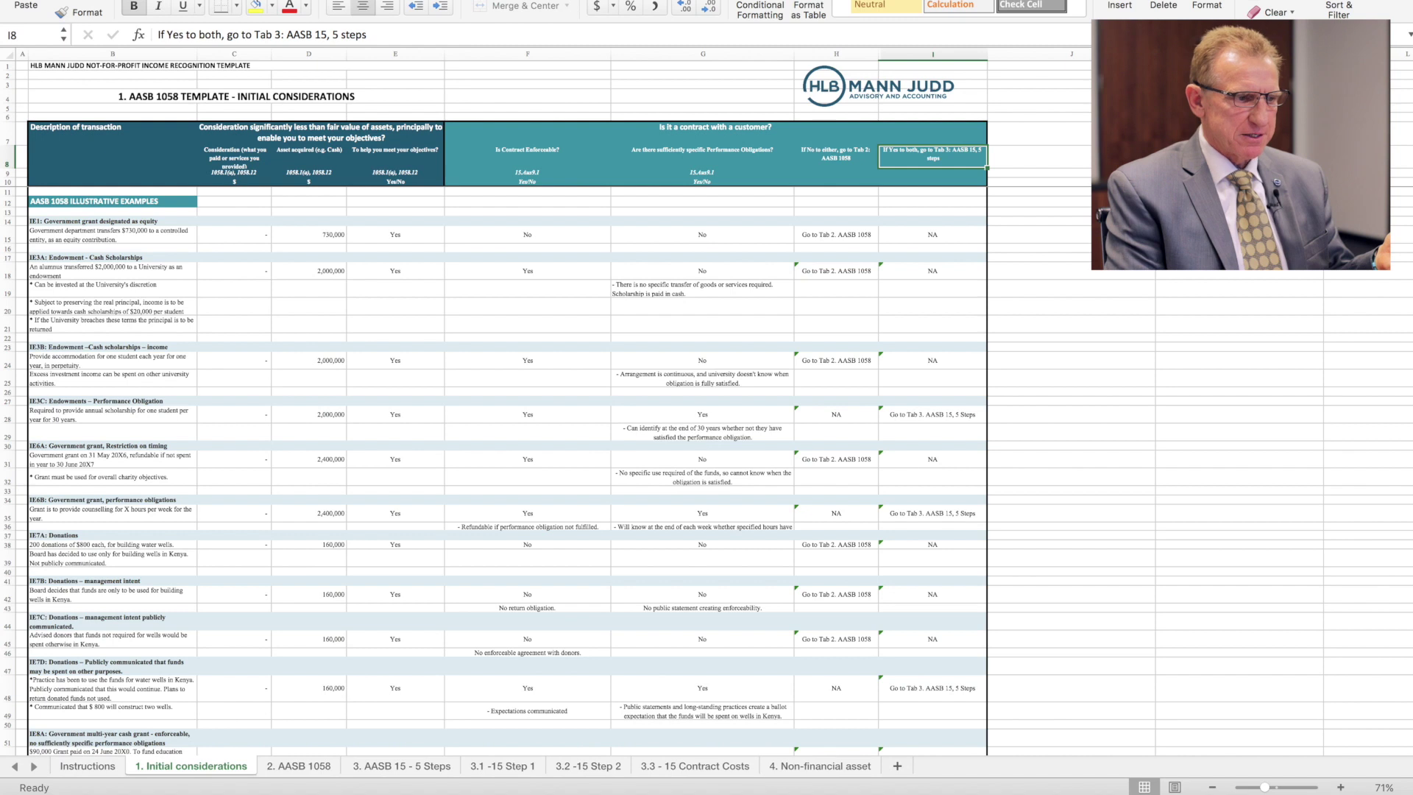
pyautogui.click(288, 767)
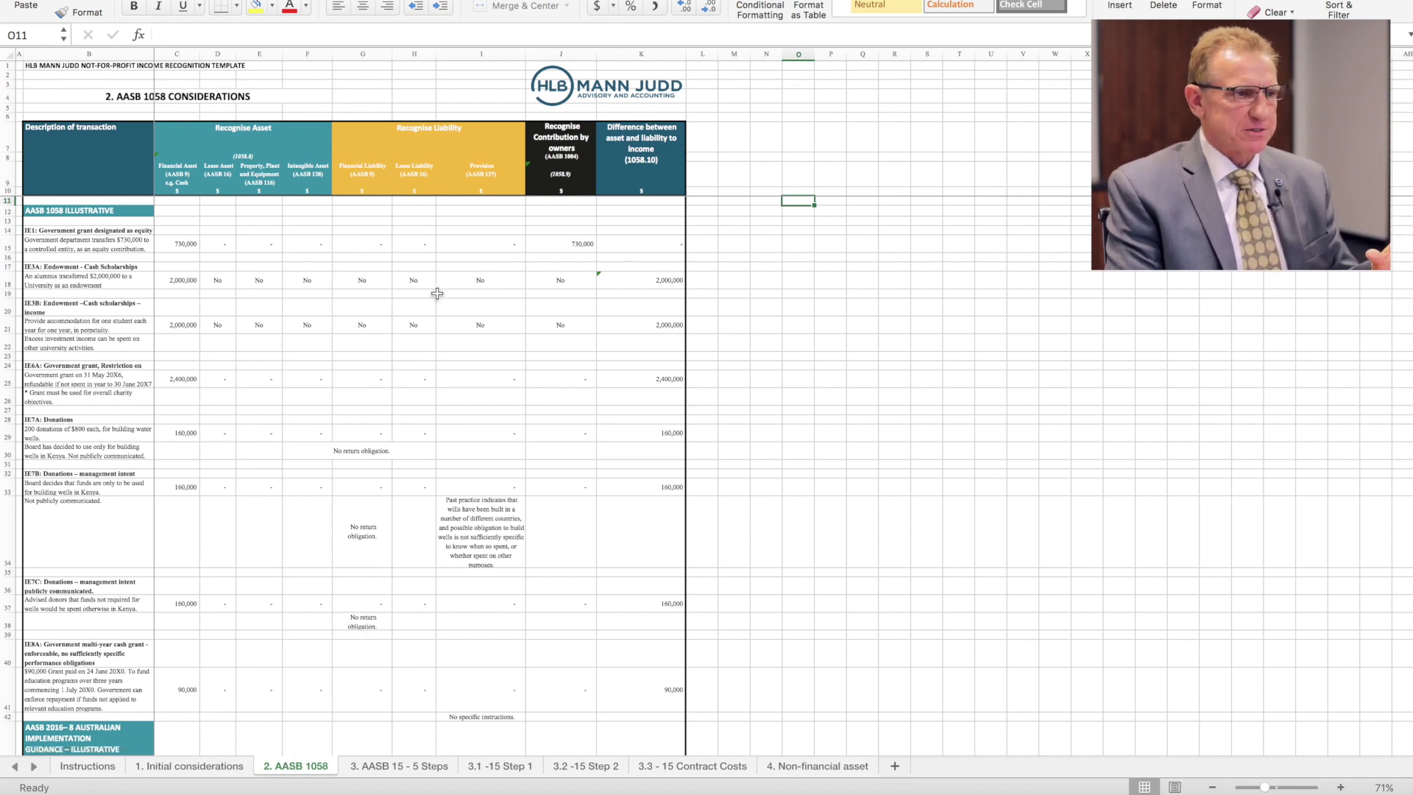
pyautogui.click(442, 135)
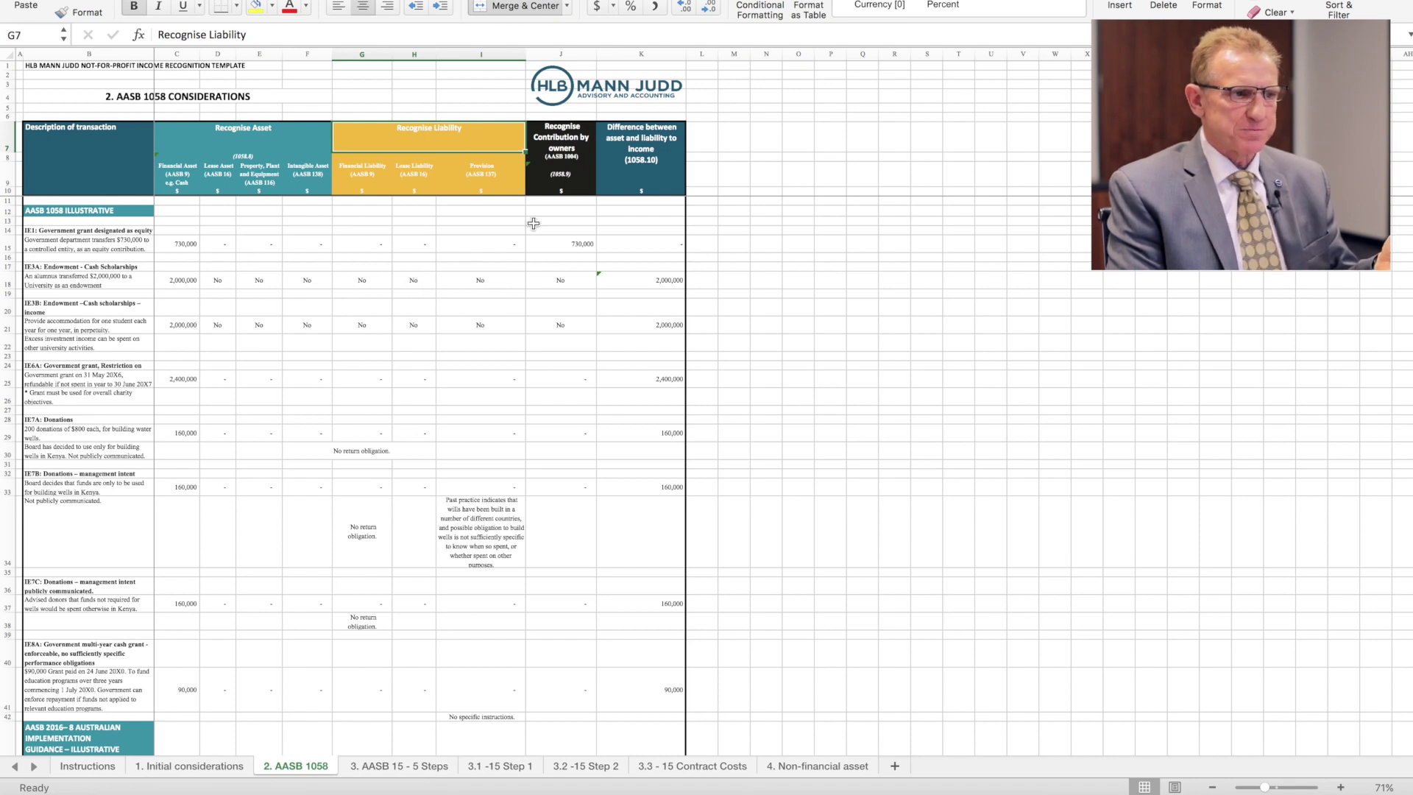
pyautogui.click(553, 138)
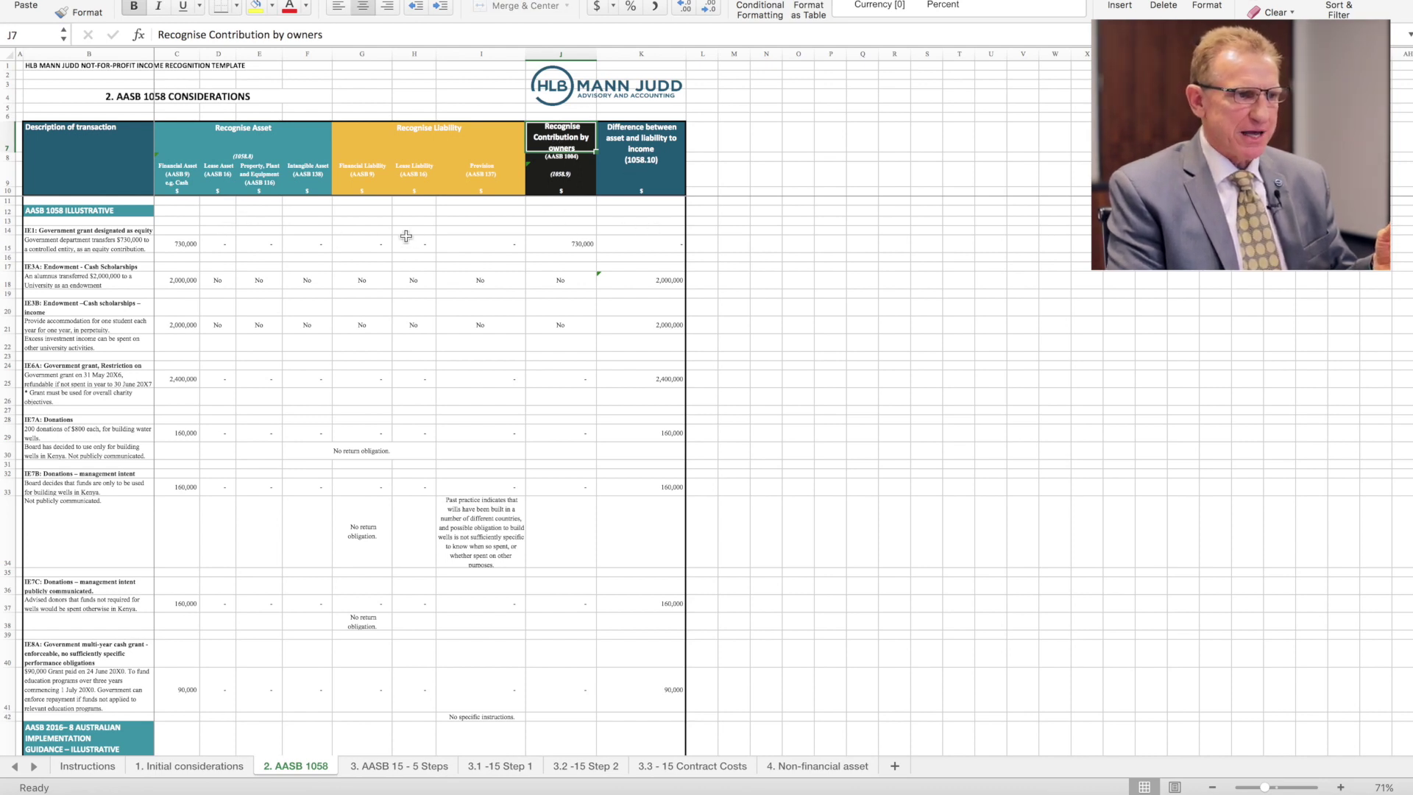
pyautogui.click(642, 253)
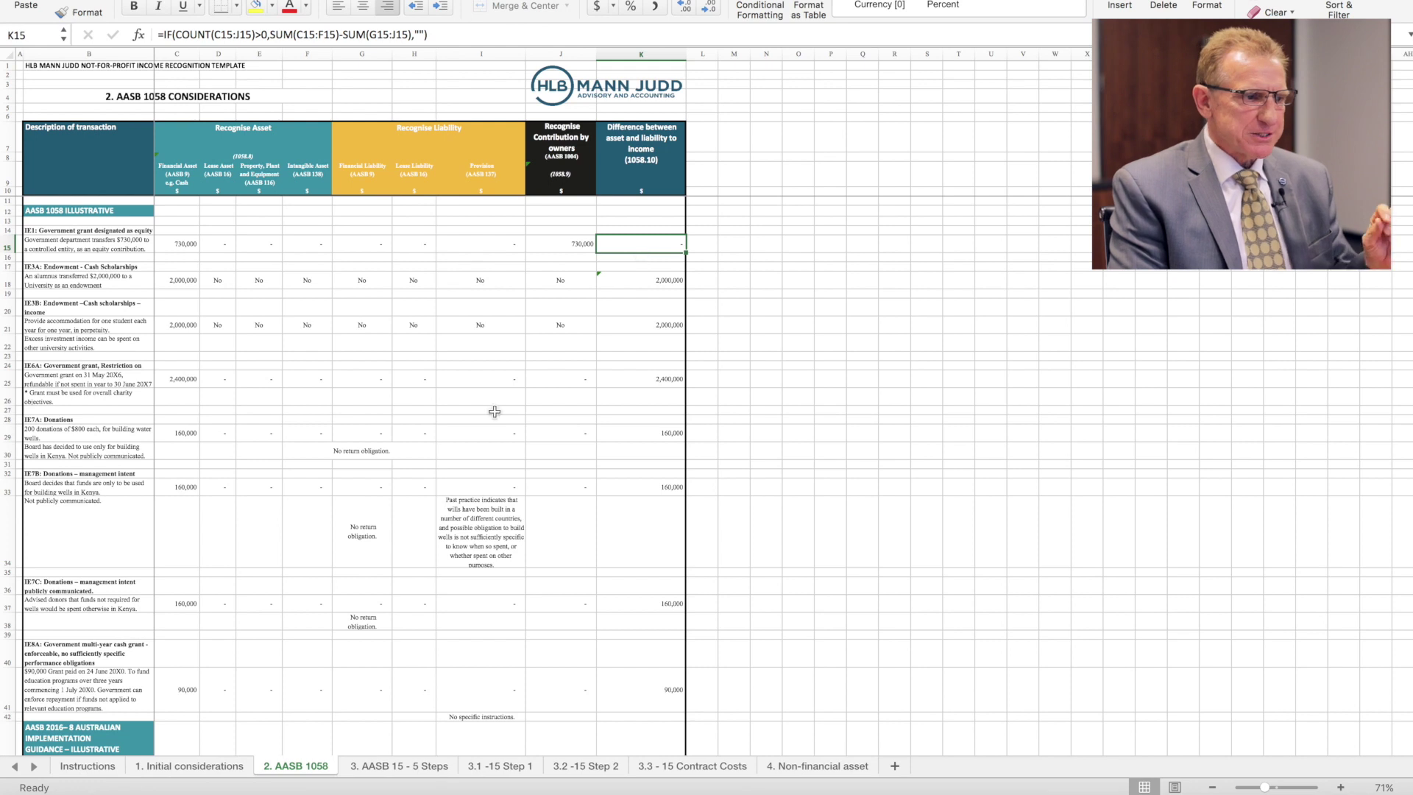
# Step: Check the I28 routing formula on Initial considerations, then go to 3. AASB 15 - 5 Steps
pyautogui.click(236, 766)
pyautogui.click(933, 412)
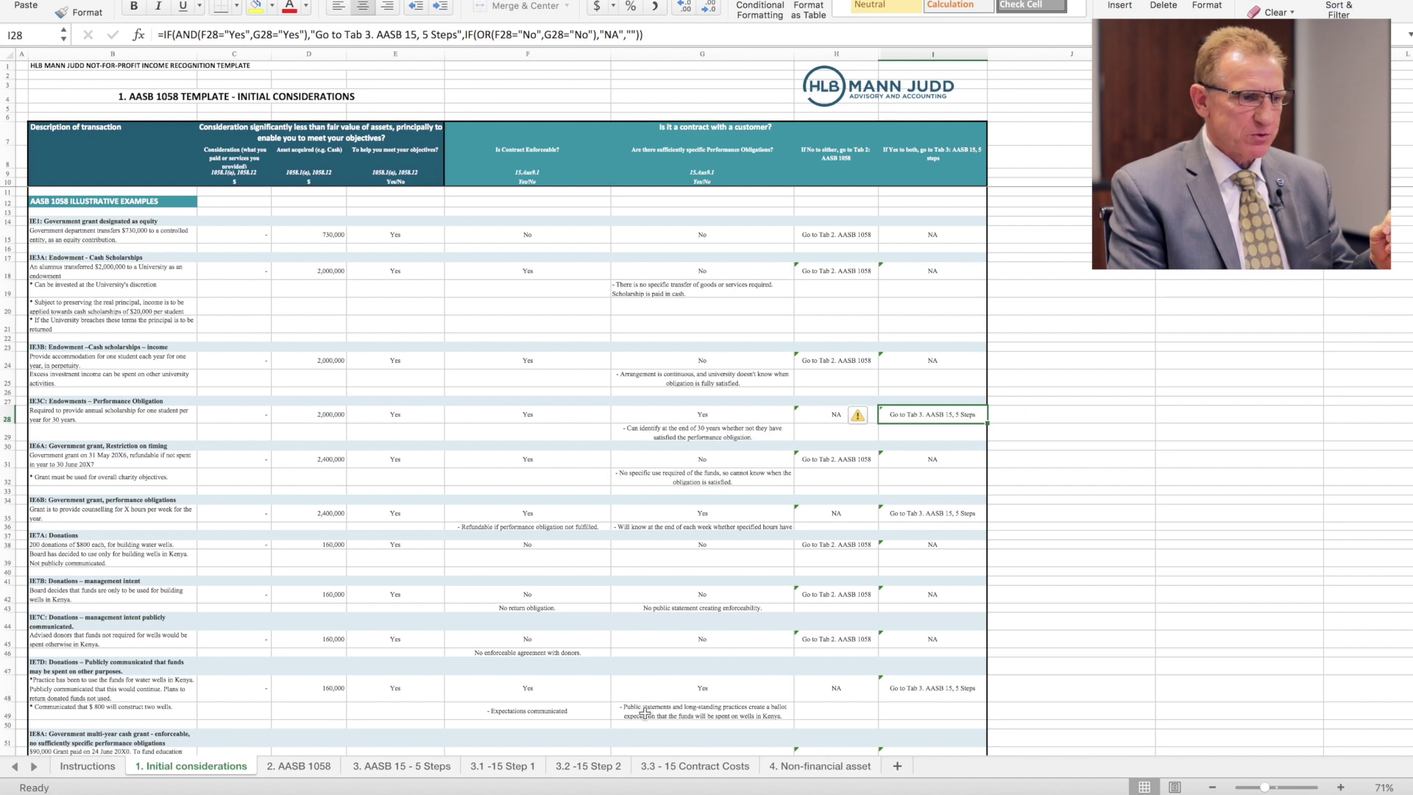
pyautogui.click(437, 766)
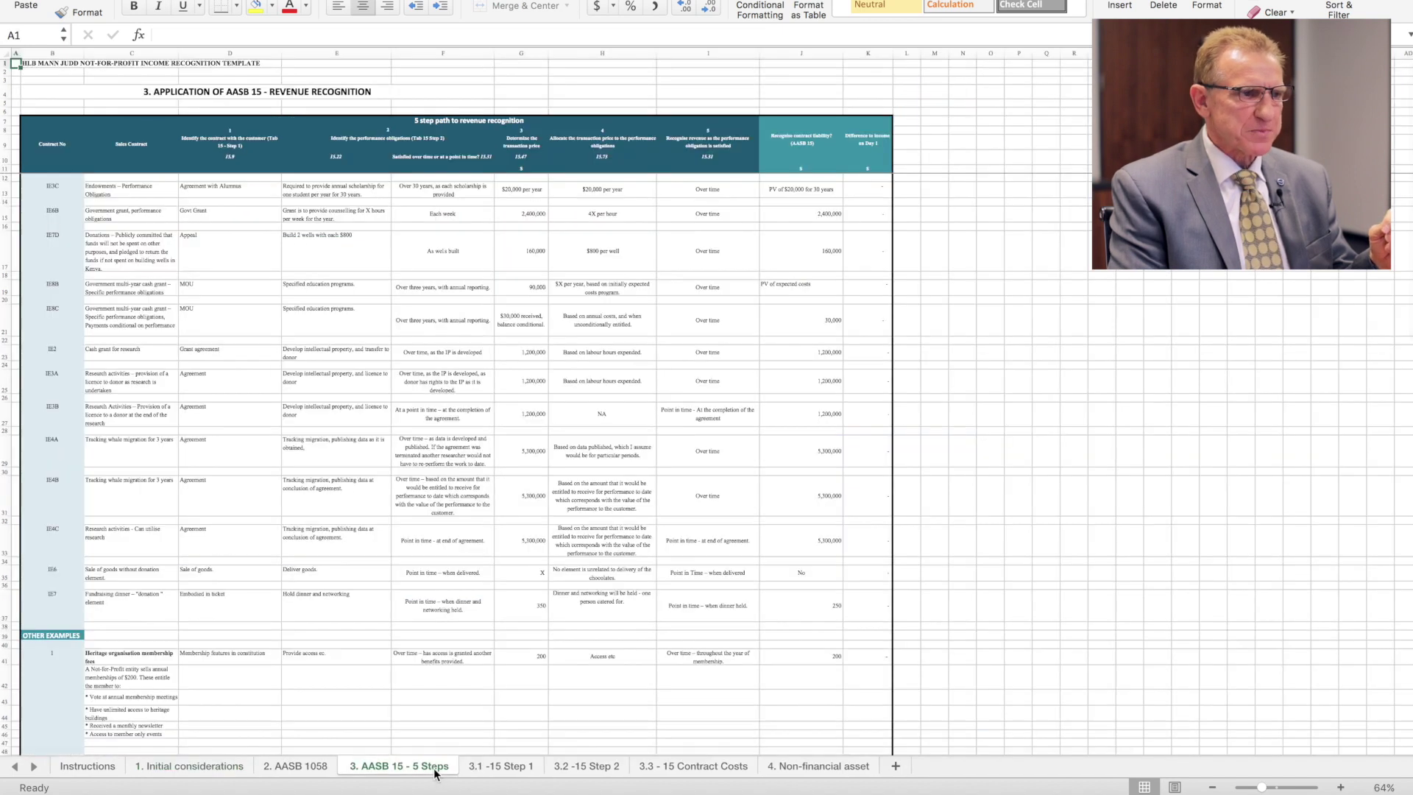
# Step: Go to the 3.1 -15 Step 1 contract identification sheet
pyautogui.click(500, 766)
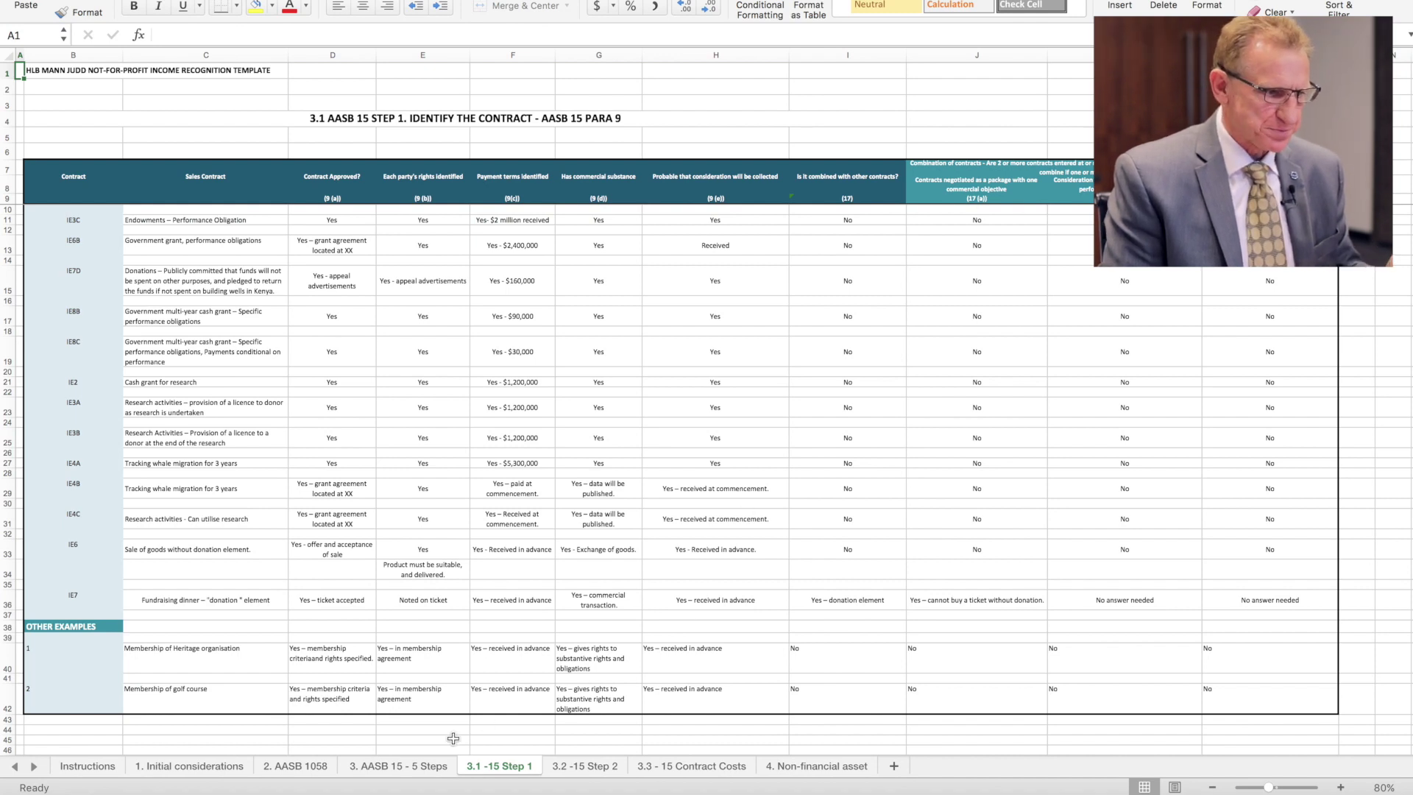
# Step: On 3. AASB 15 - 5 Steps, select the performance obligations heading and the endowment's Over time entry
pyautogui.click(428, 769)
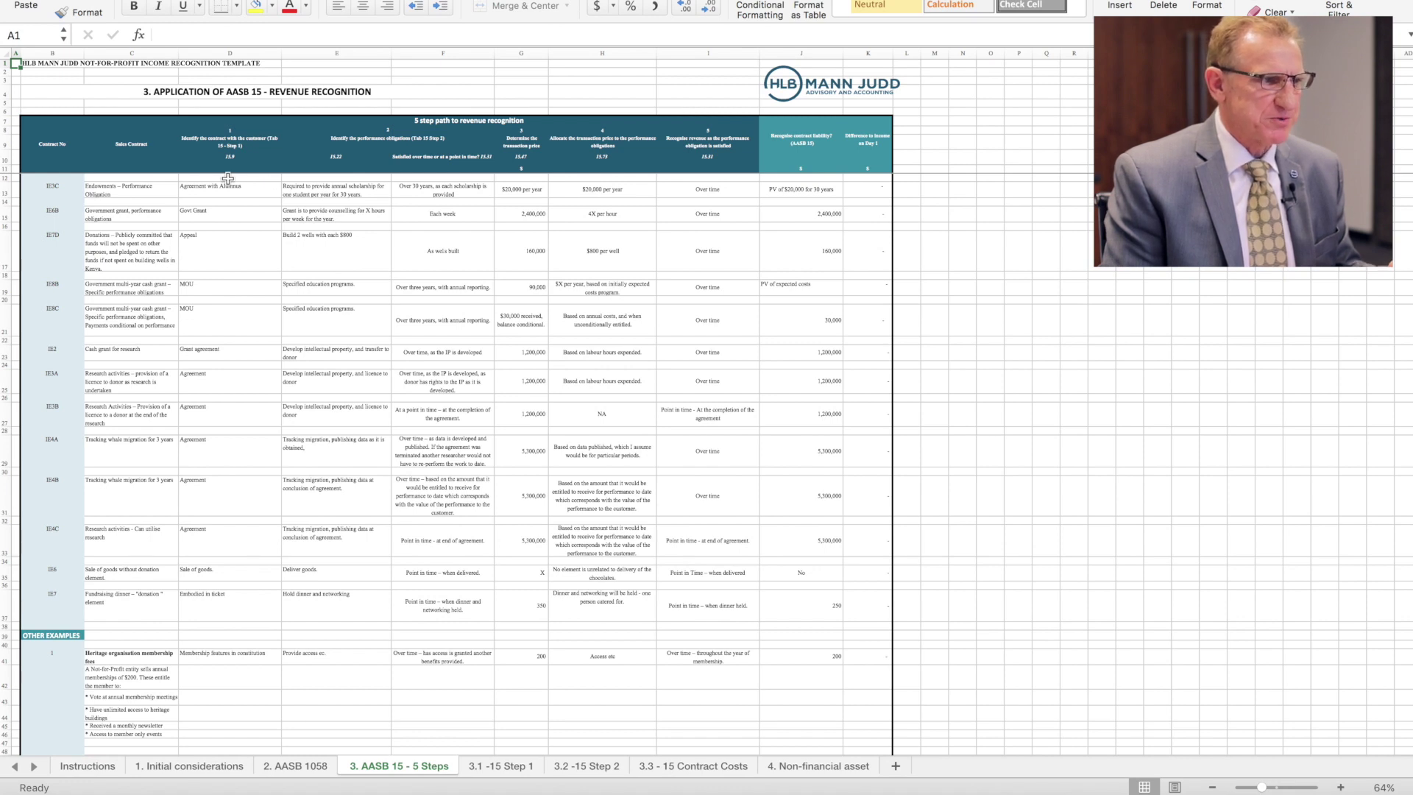
pyautogui.scroll(3, 331, 175)
pyautogui.click(440, 197)
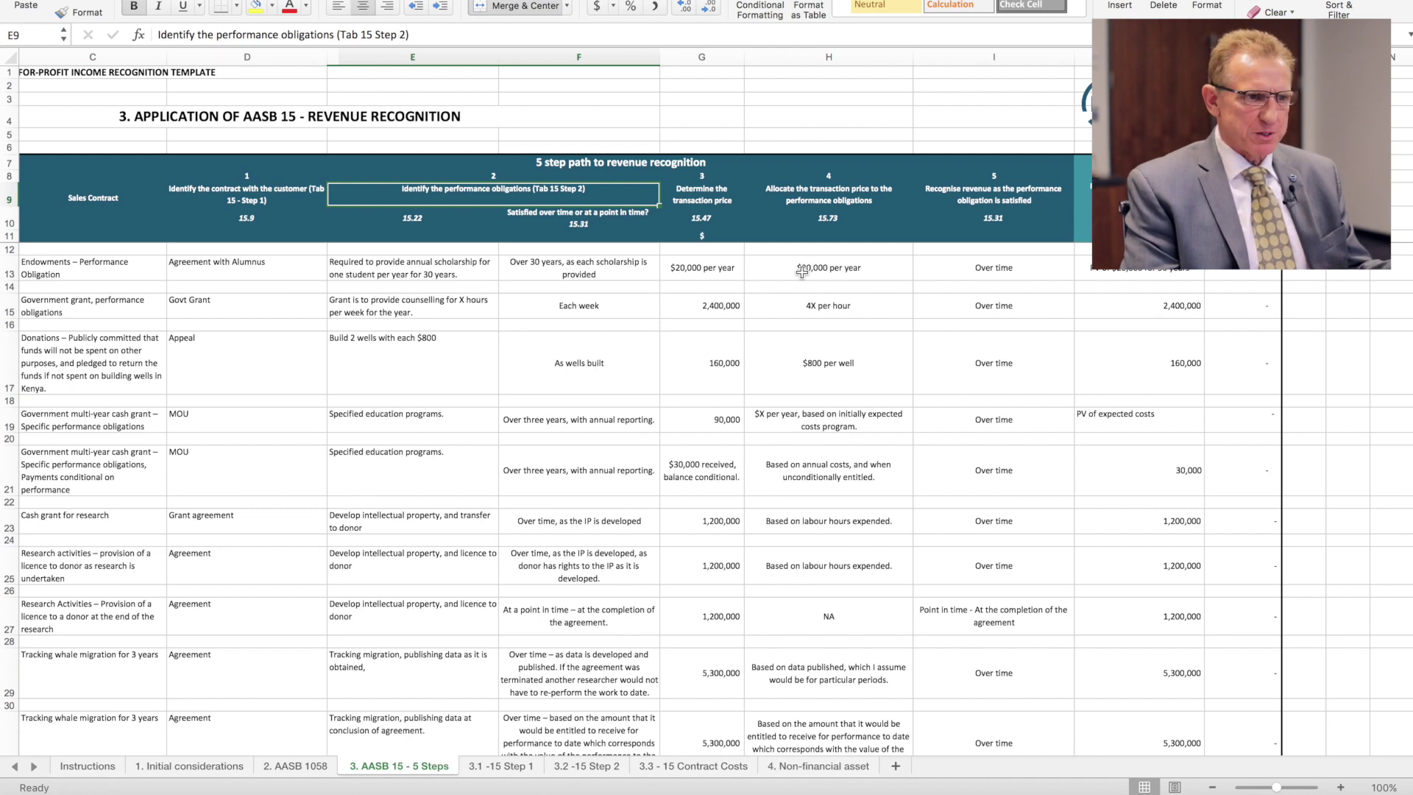
pyautogui.click(981, 273)
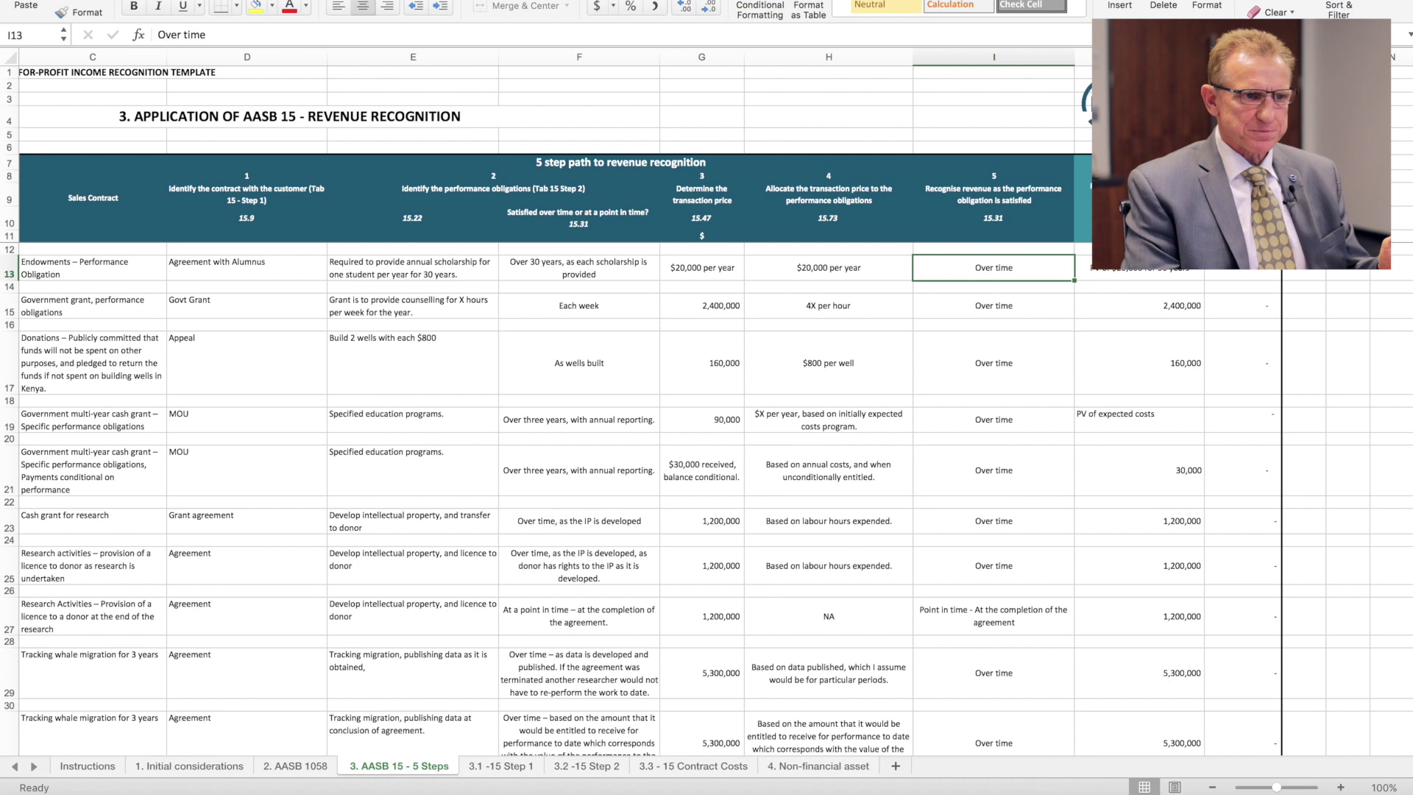
# Step: Move right along the endowment row, then go to the 3.3 - 15 Contract Costs sheet
pyautogui.press('Right')
pyautogui.press('Right')
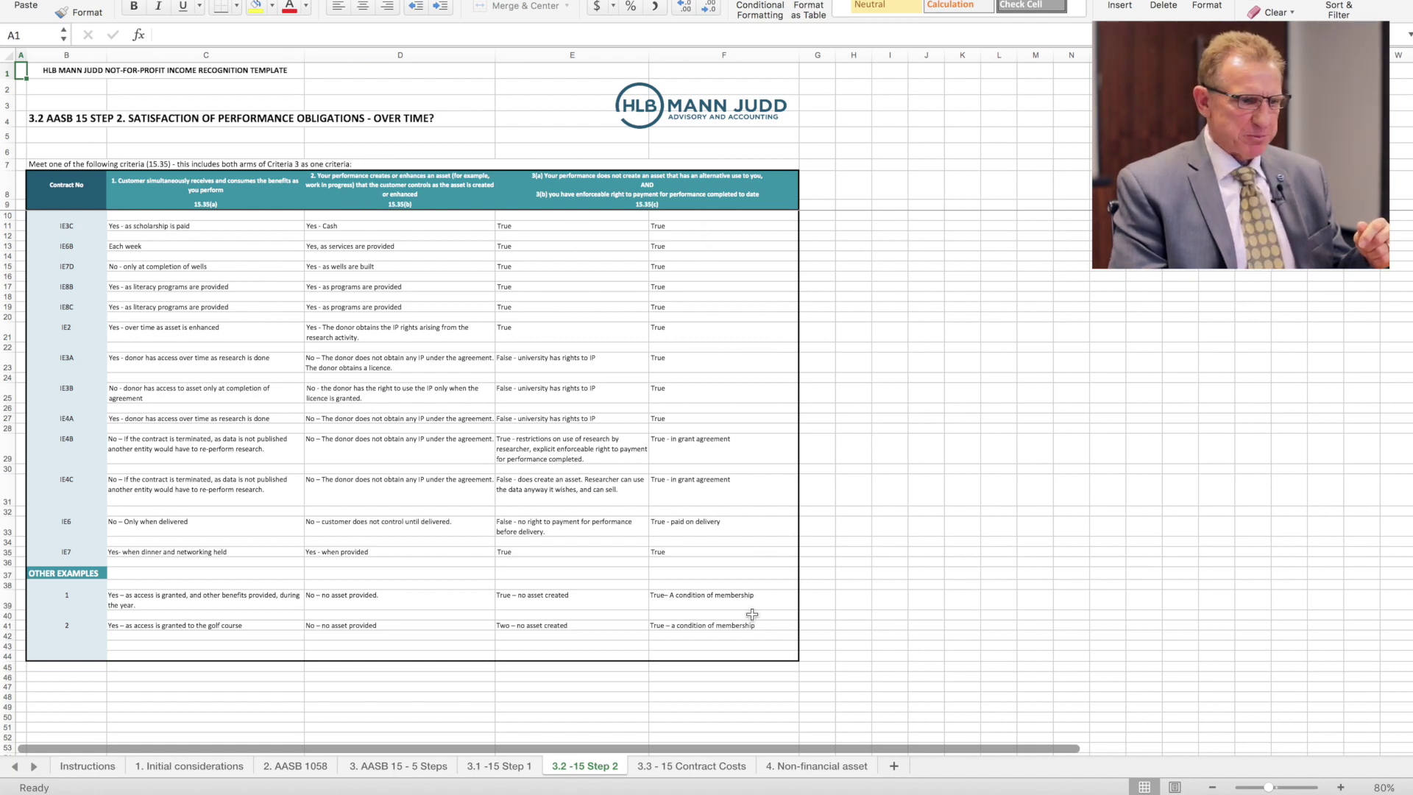
pyautogui.click(727, 766)
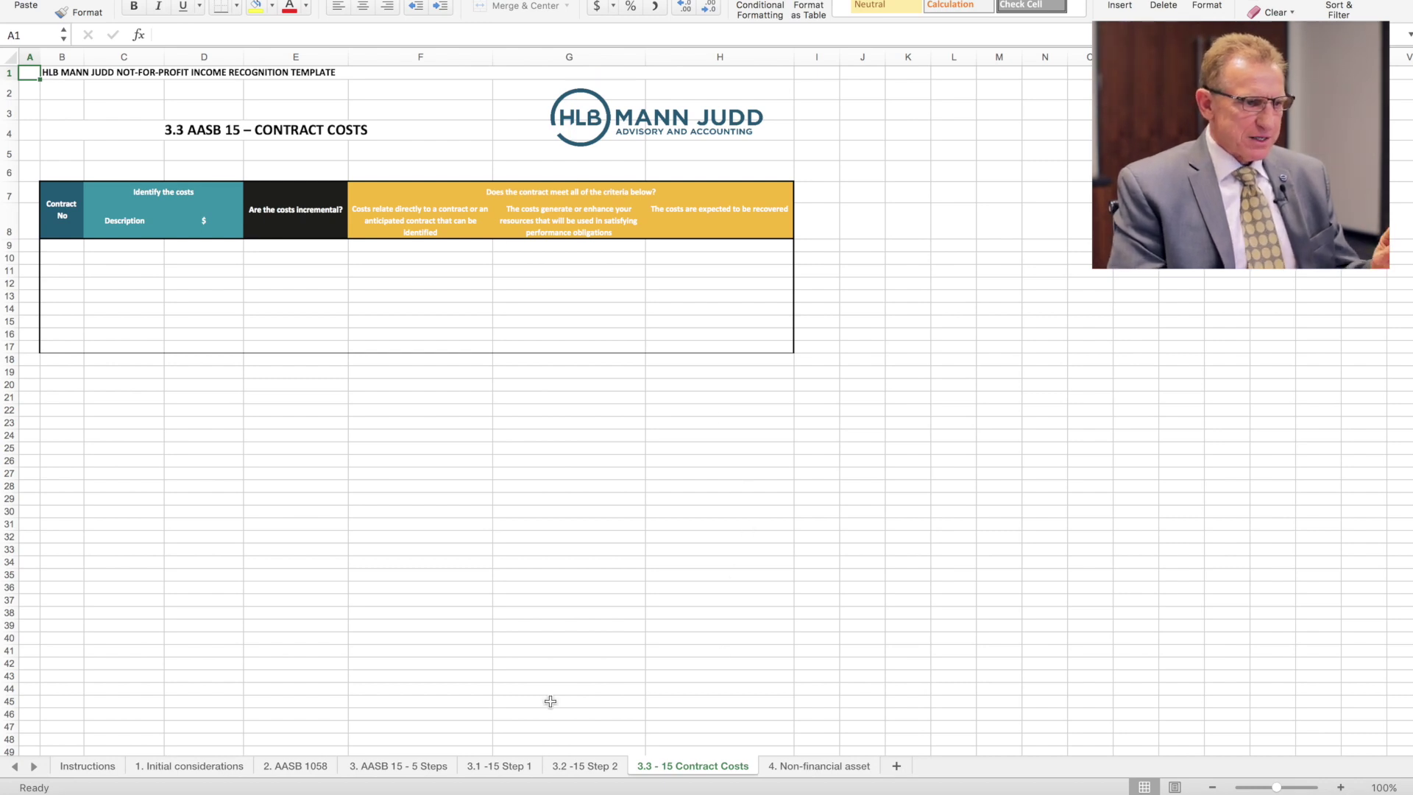
# Step: Pass through the 2. AASB 1058 sheet and return to 3. AASB 15 - 5 Steps
pyautogui.click(318, 770)
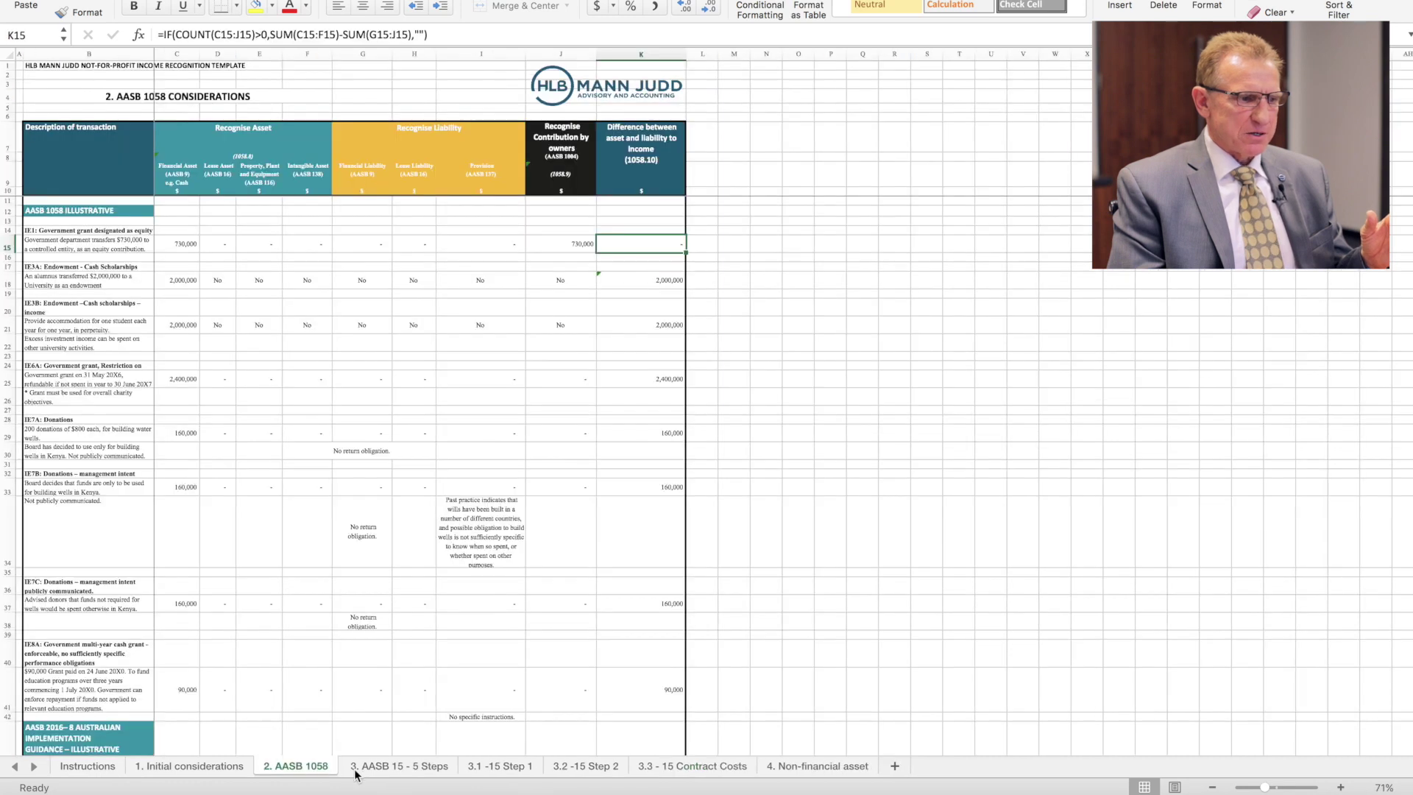
pyautogui.click(379, 772)
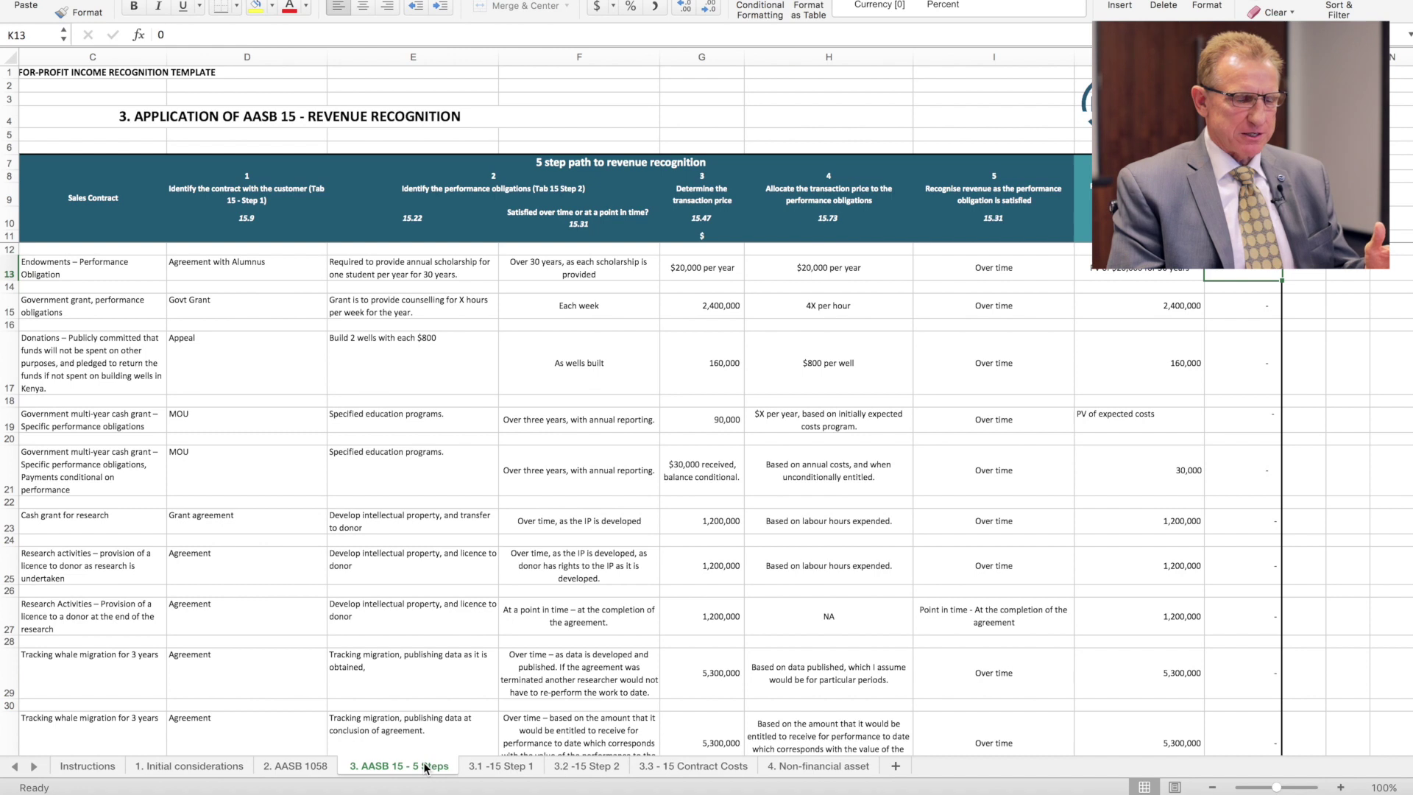
# Step: On 4. Non-financial asset, select the Remains with Charity? and Is Enforceable? headings
pyautogui.click(797, 769)
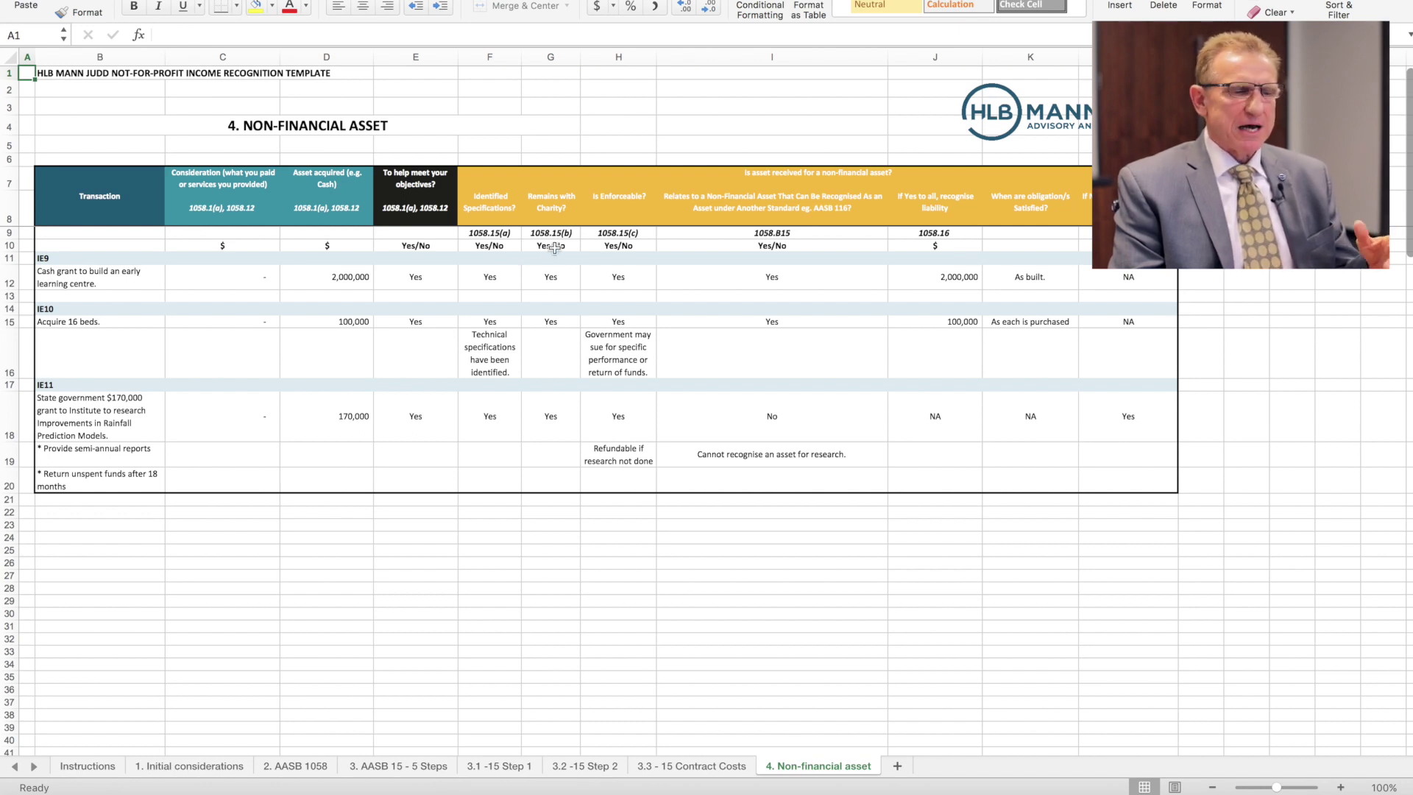
pyautogui.click(557, 209)
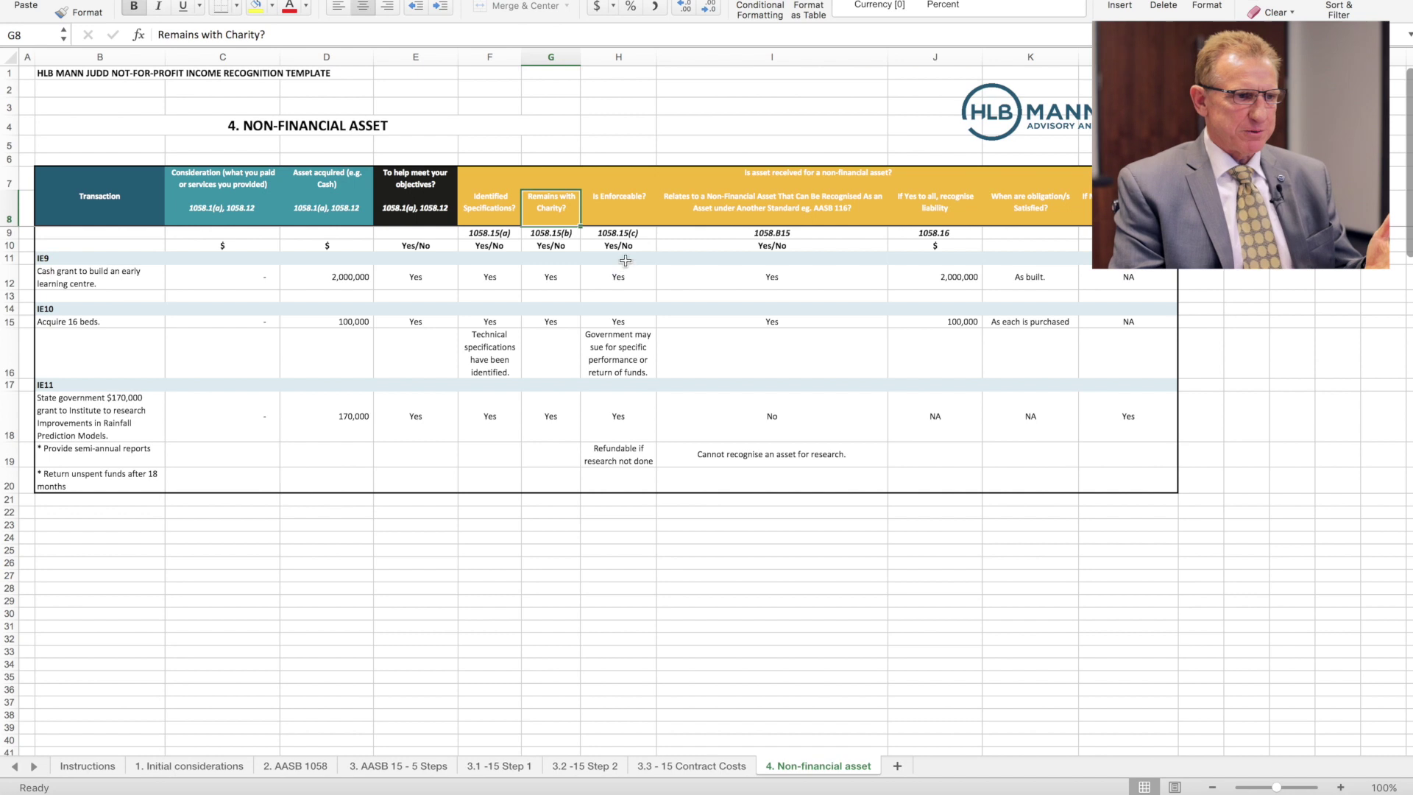
pyautogui.click(628, 199)
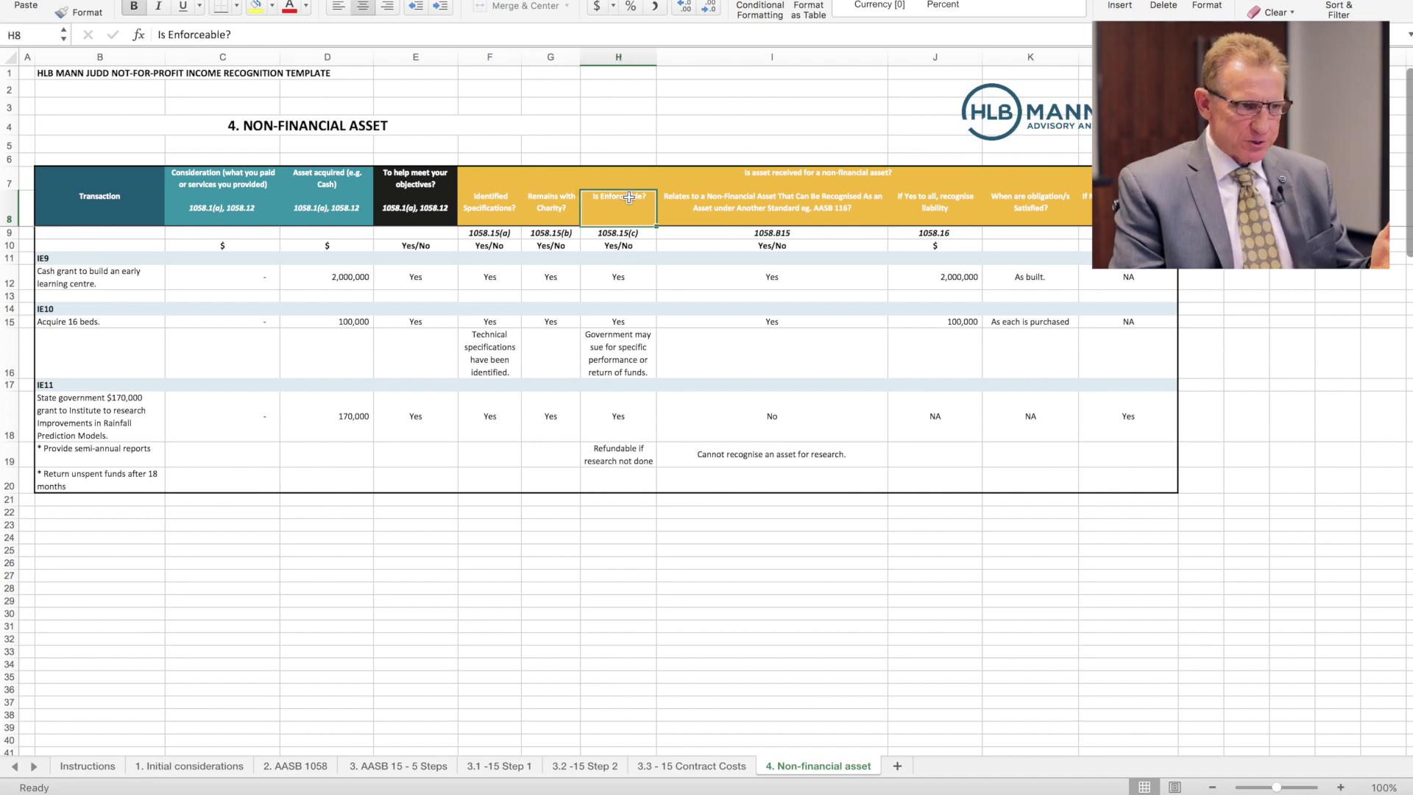
pyautogui.click(715, 204)
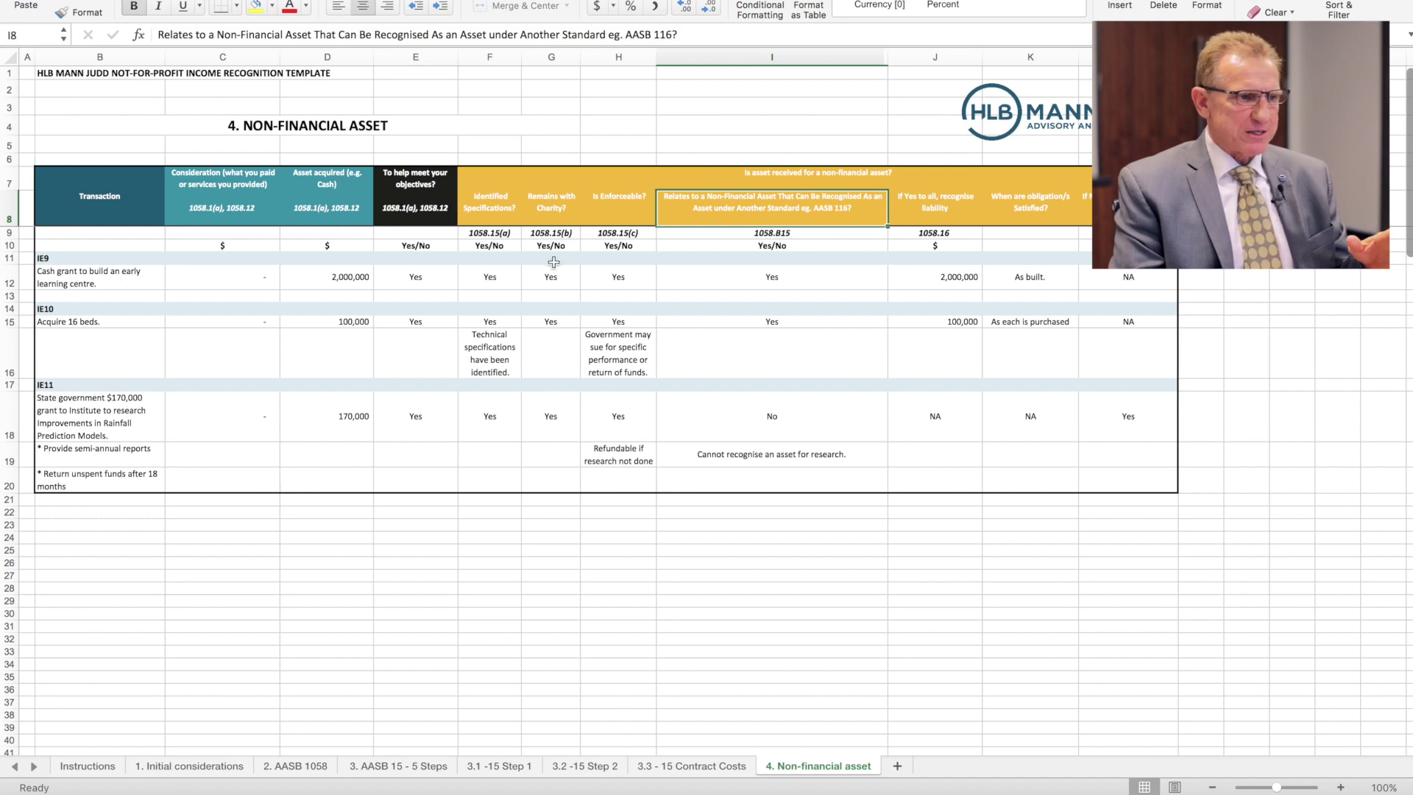
pyautogui.click(947, 197)
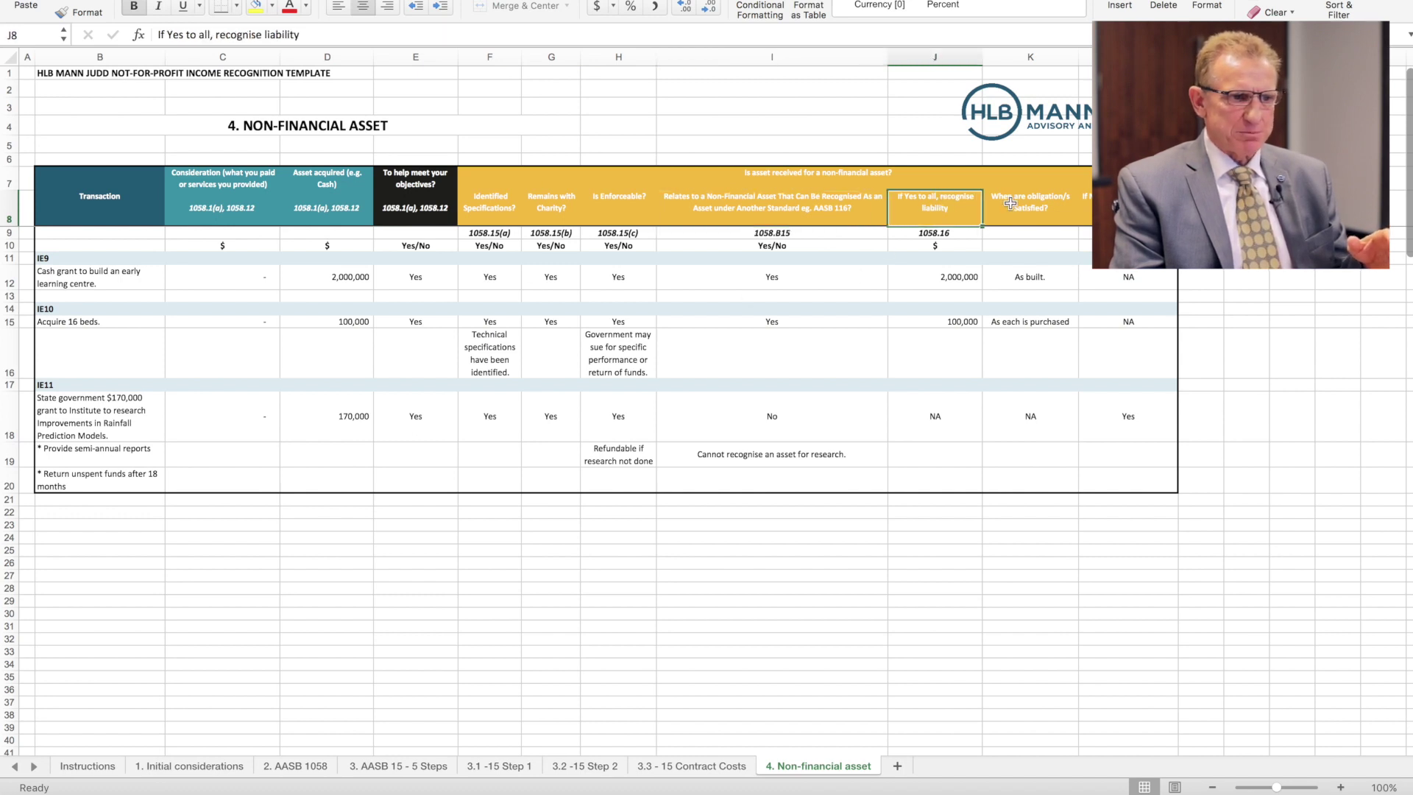
pyautogui.click(1040, 203)
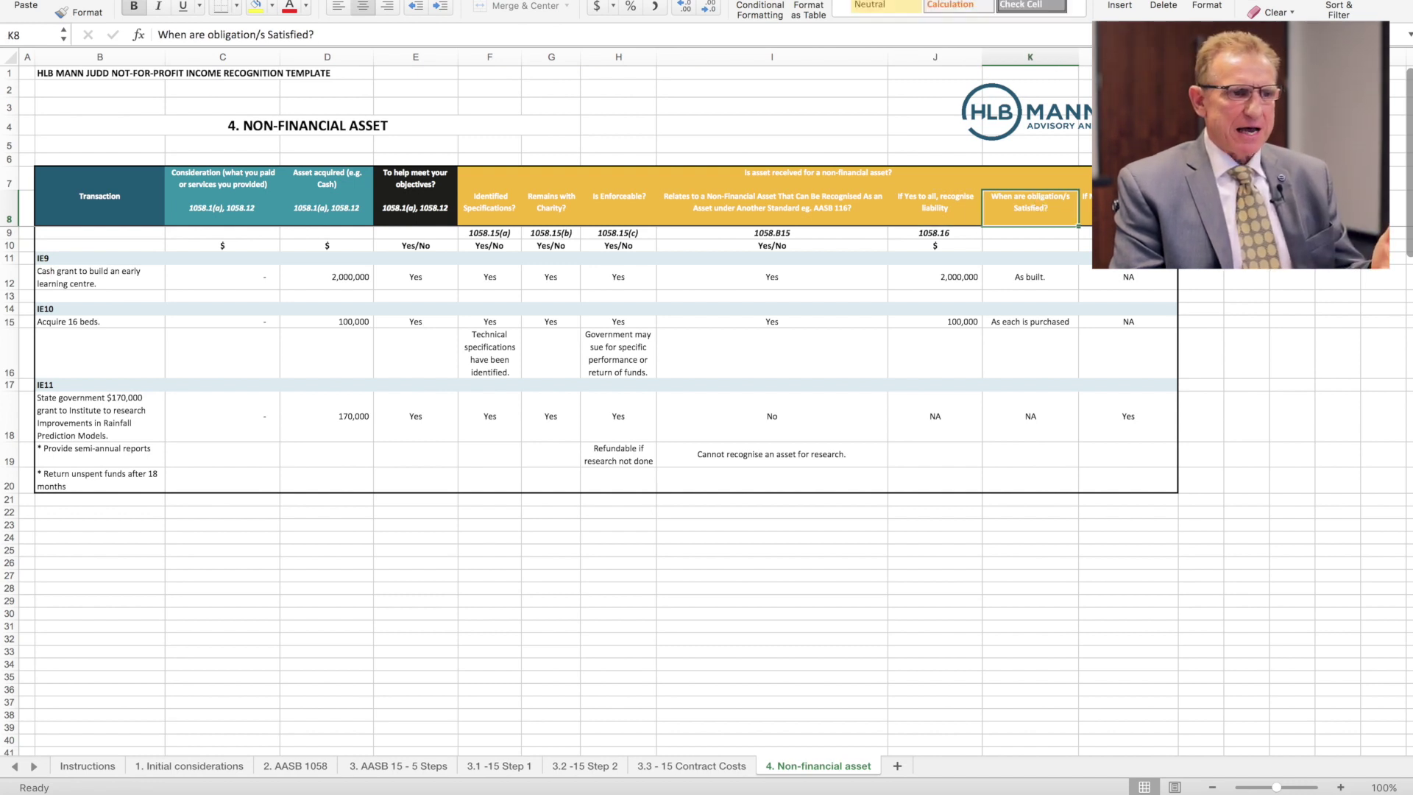
pyautogui.click(1126, 206)
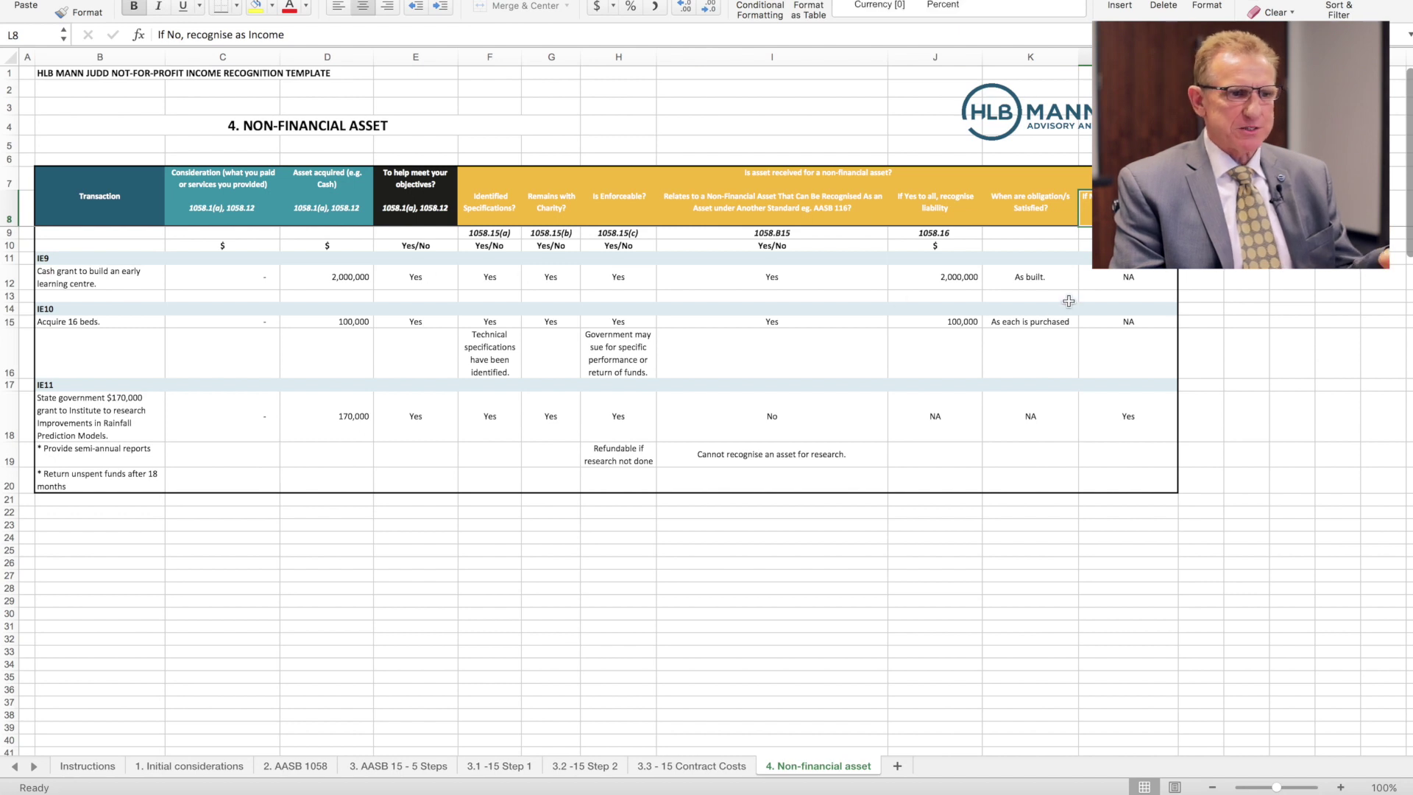